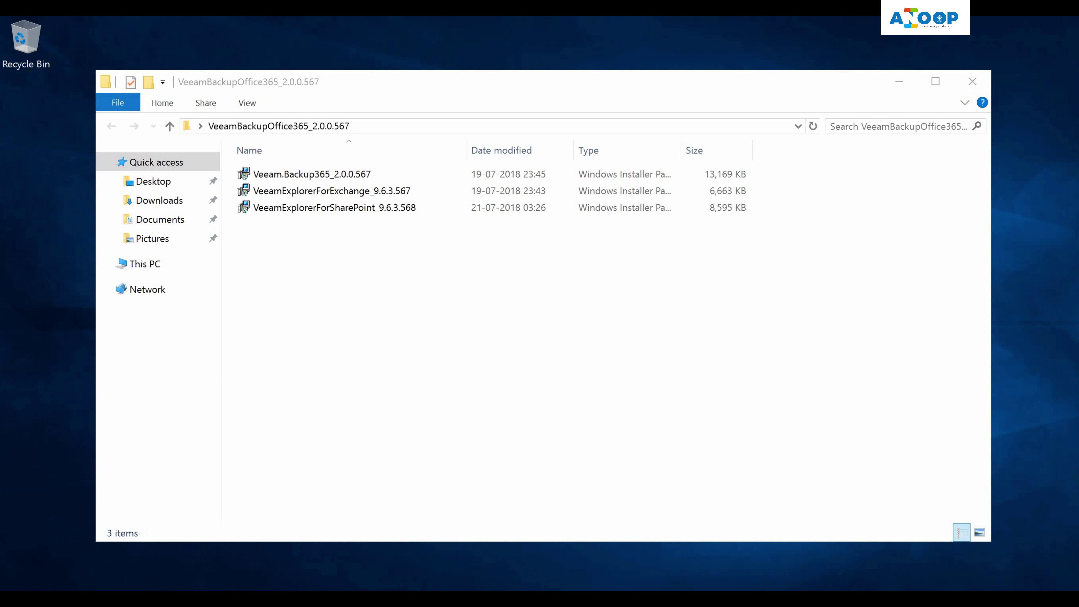
- Show the context menu for the Veeam.Backup365_2.0.0.567 installer package
key("super")
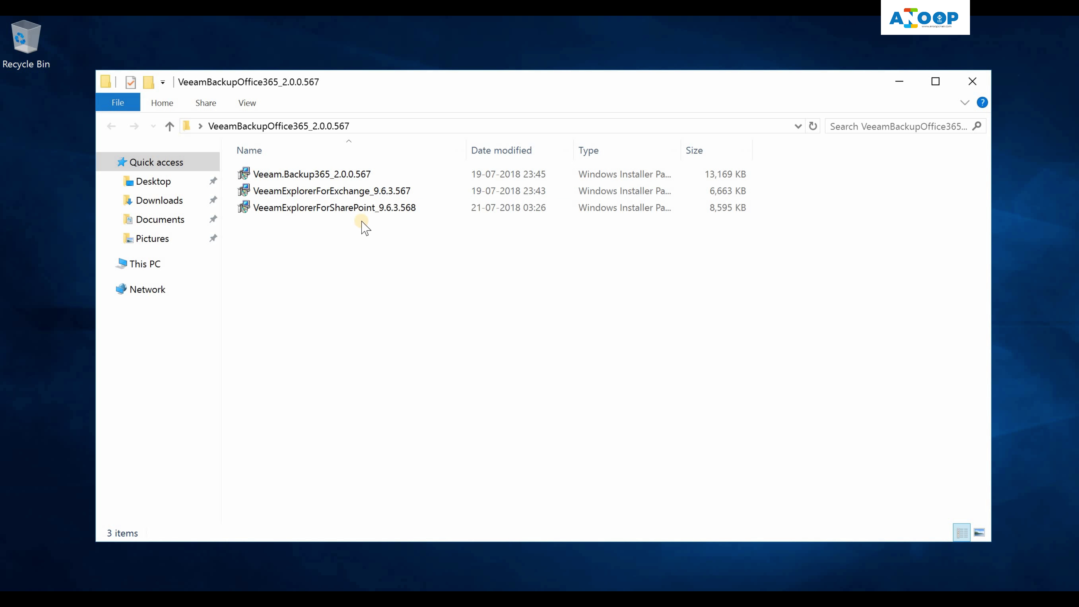
right_click(326, 175)
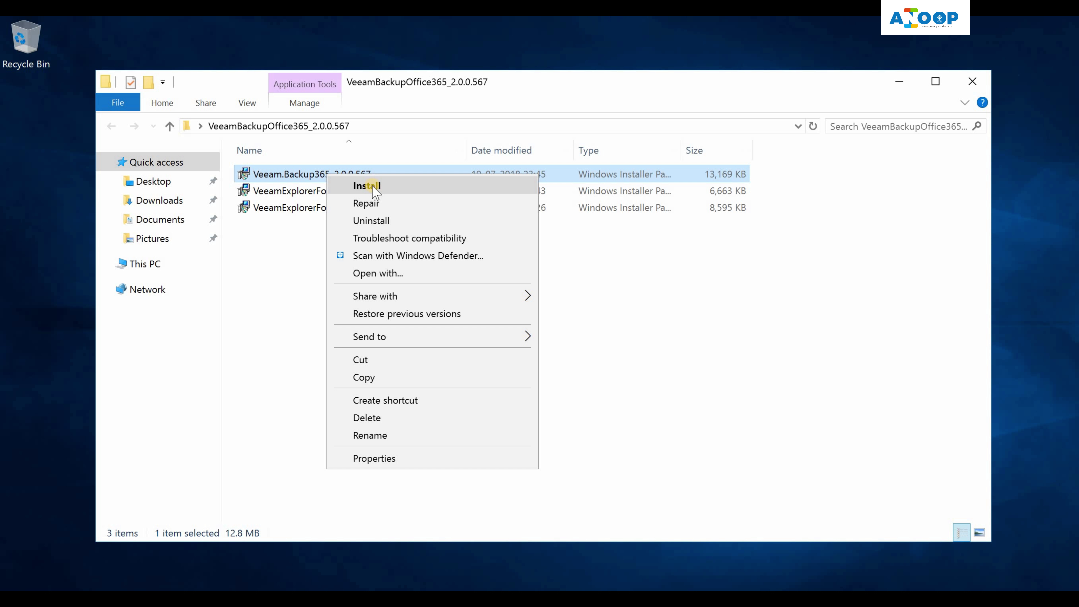
- Install Veeam Backup for Office 365 with the default Server, Console and PowerShell features, accepting the licence
left_click(367, 186)
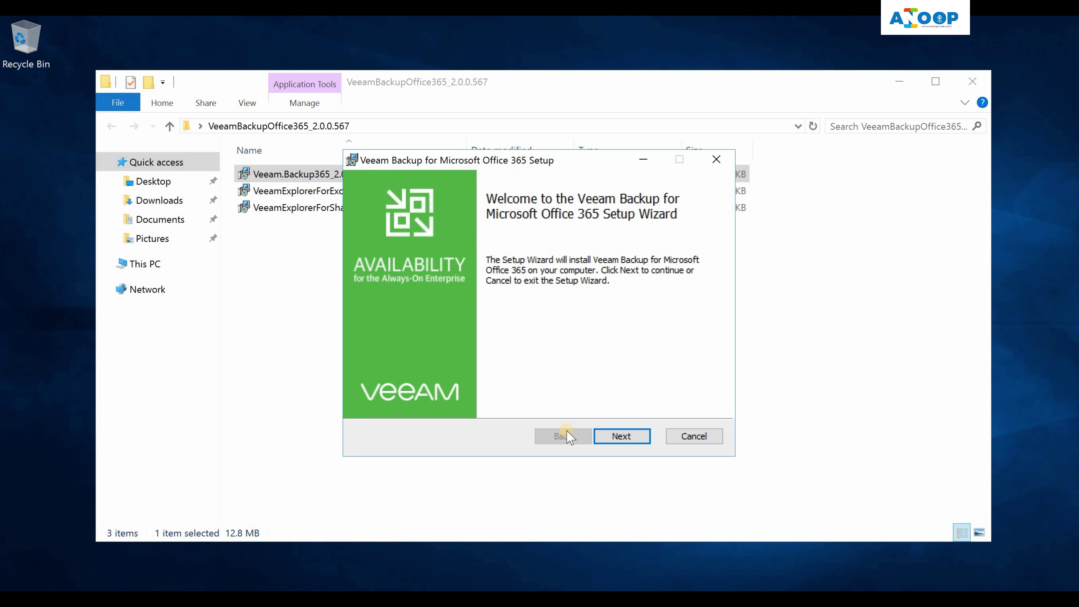
left_click(613, 437)
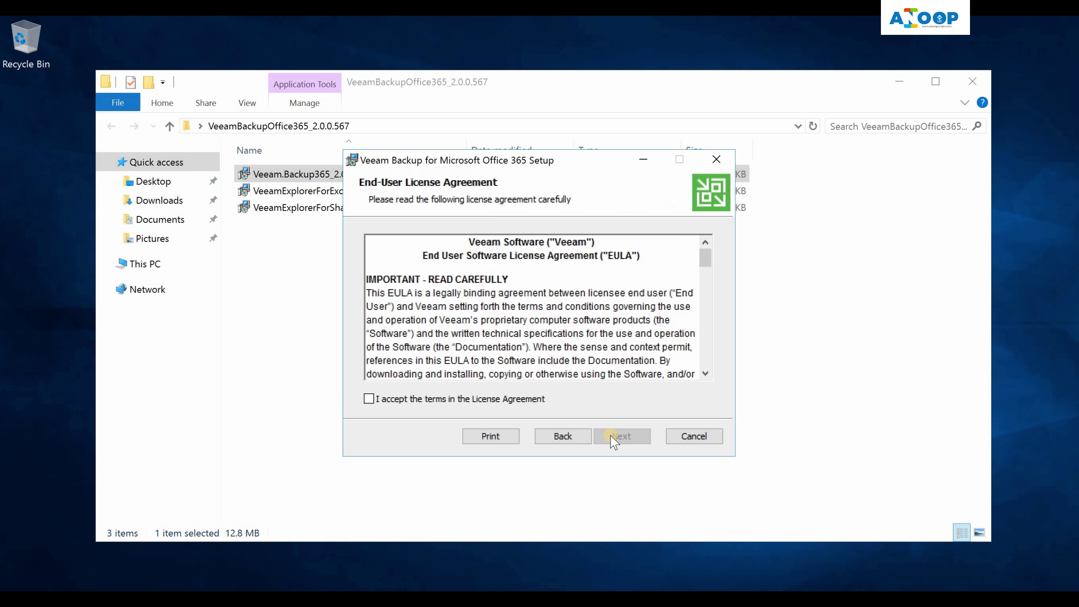
left_click(507, 399)
left_click(618, 435)
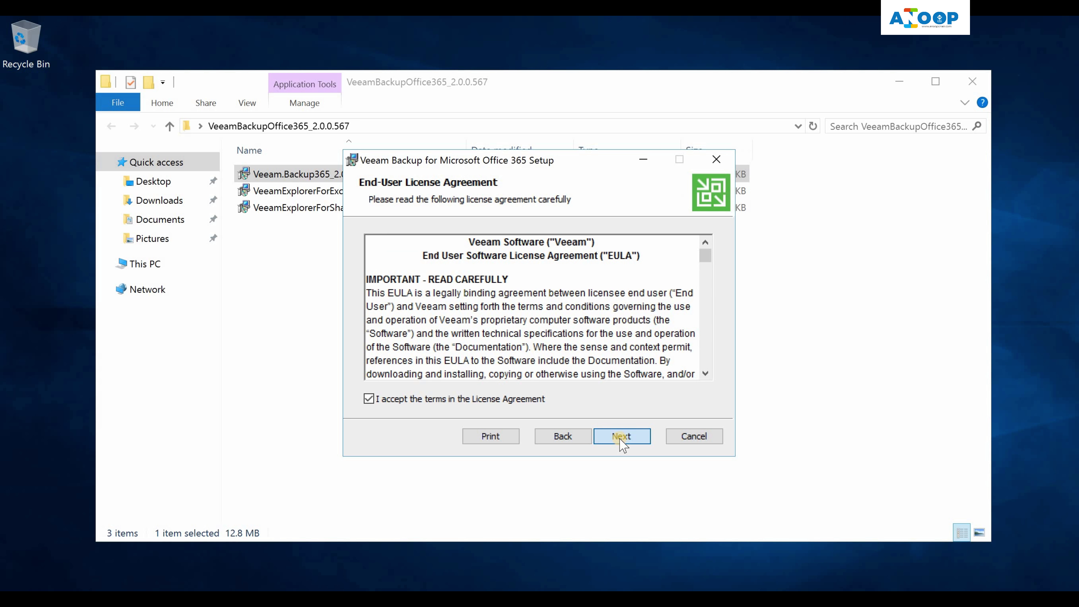
left_click(635, 440)
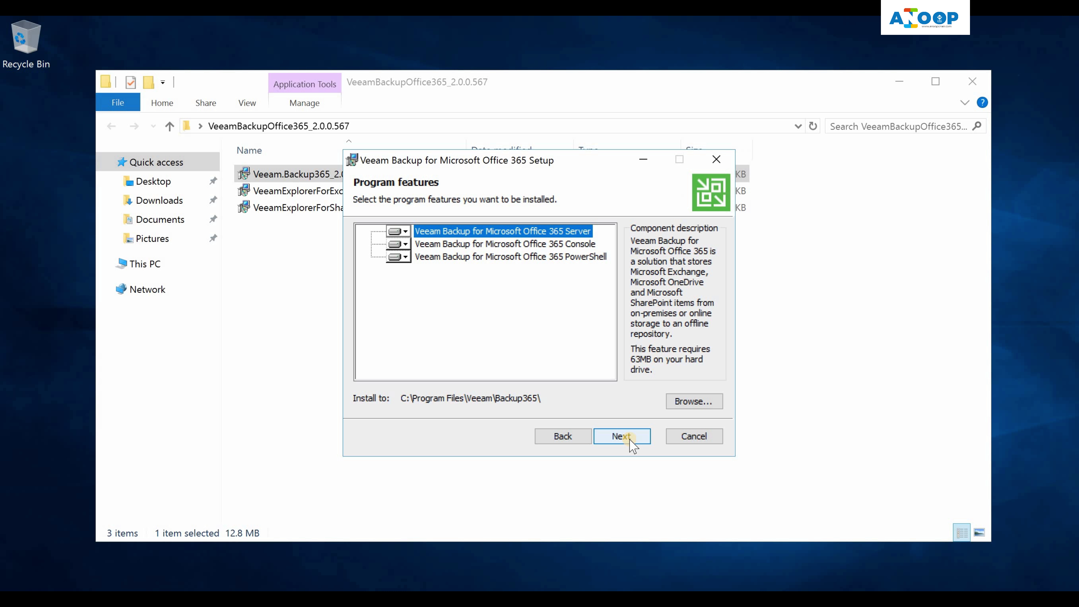
left_click(631, 441)
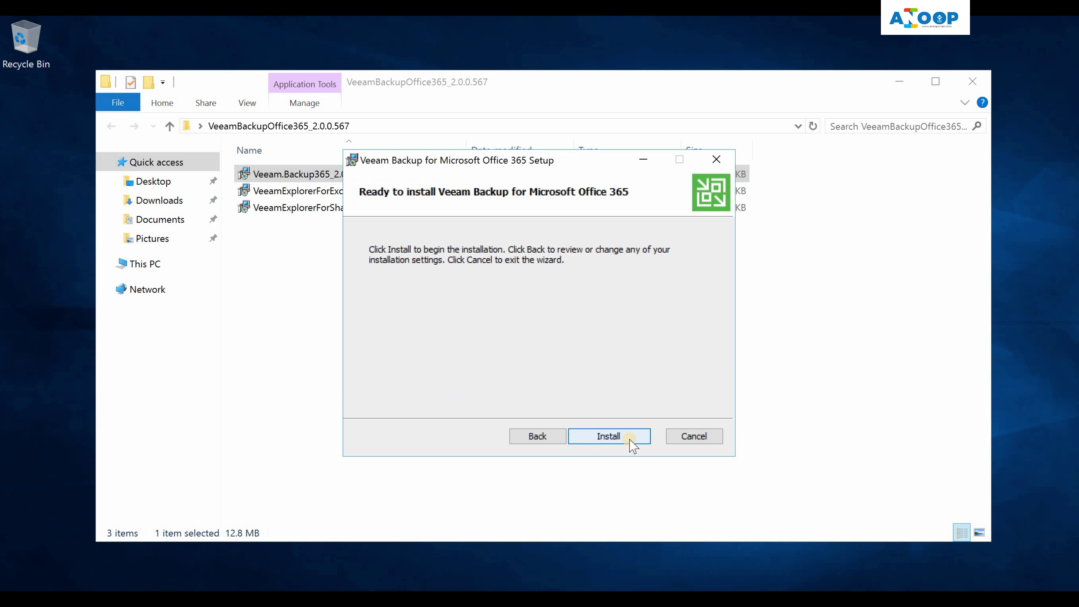
left_click(631, 439)
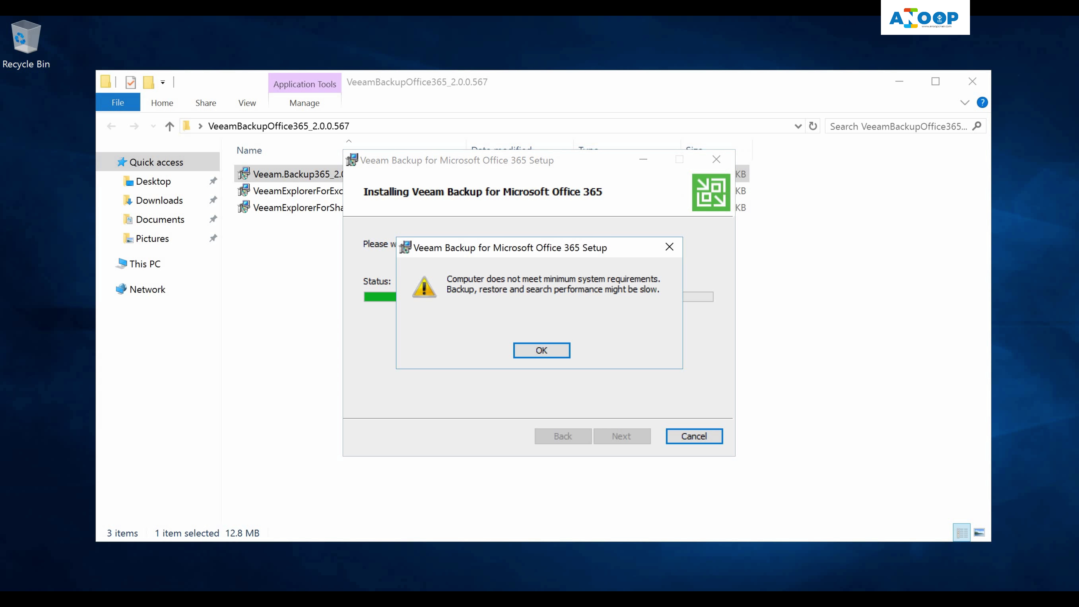
key("Return")
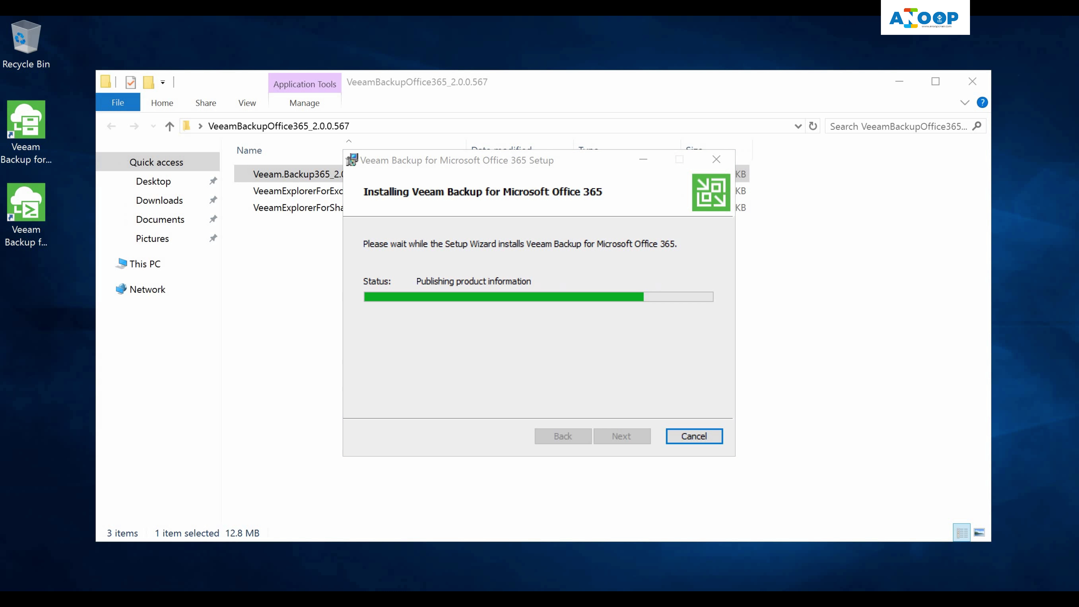
key("super+x")
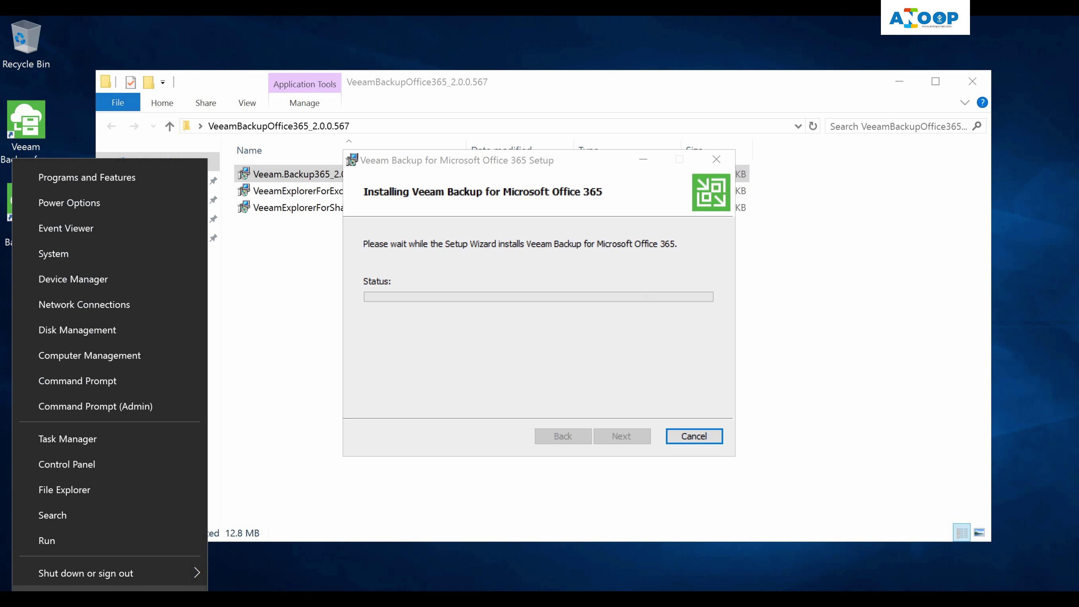
- Launch services.msc from an administrator Command Prompt
left_click(113, 409)
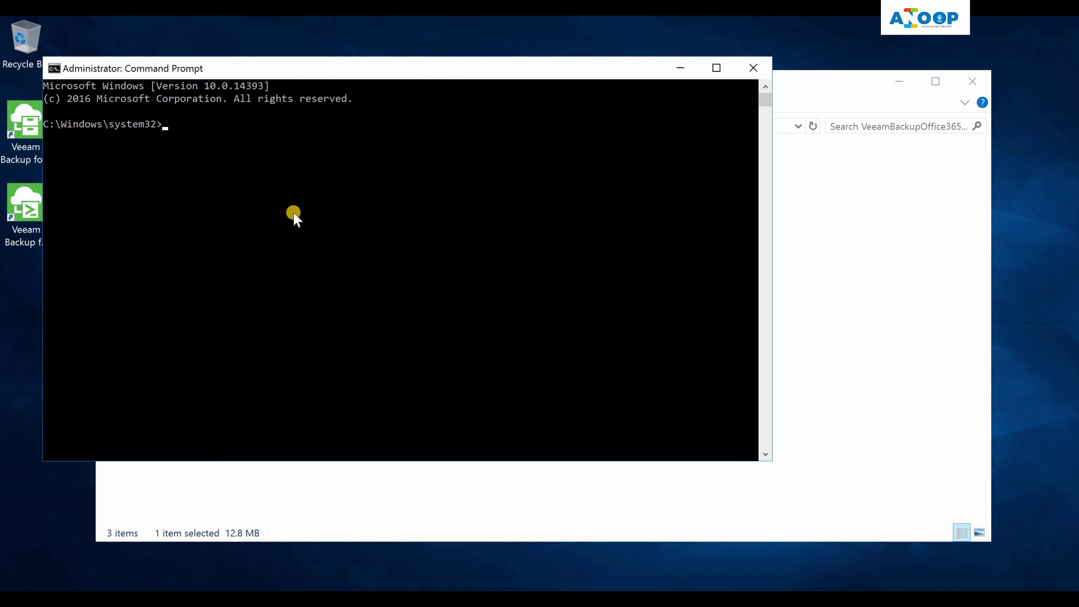
type("services.msc")
key("Return")
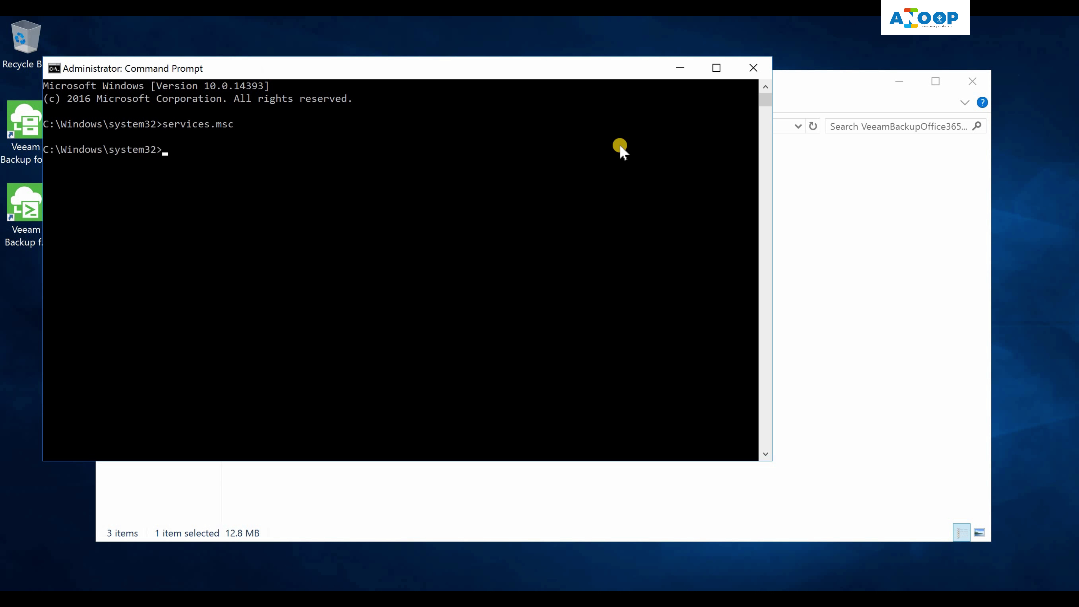
- Finish the setup wizard and review the Veeam RESTful API service in Services
left_click(682, 68)
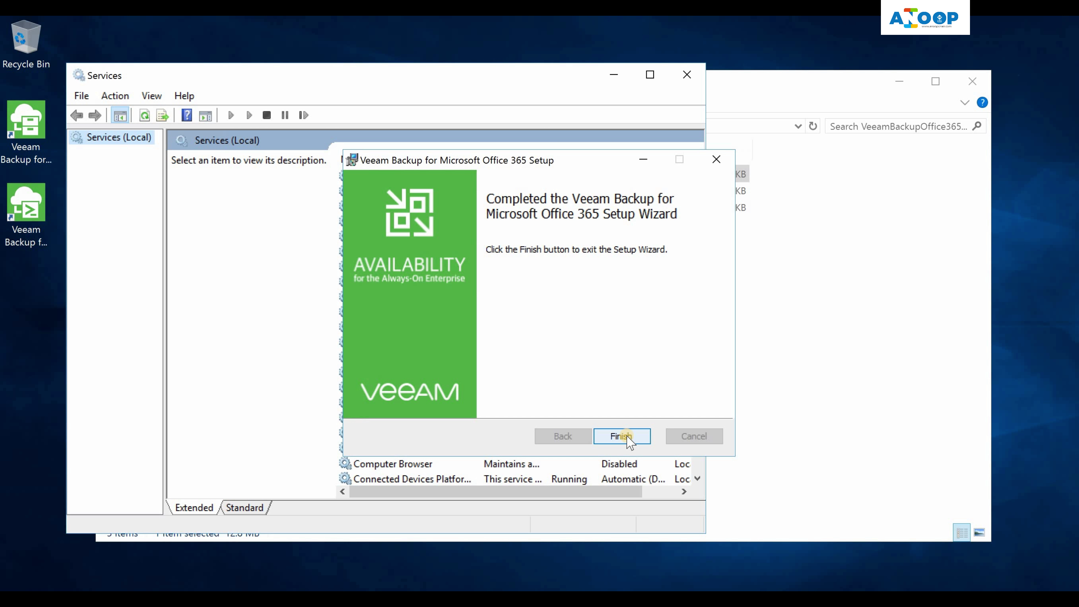
left_click(621, 436)
left_click(697, 157)
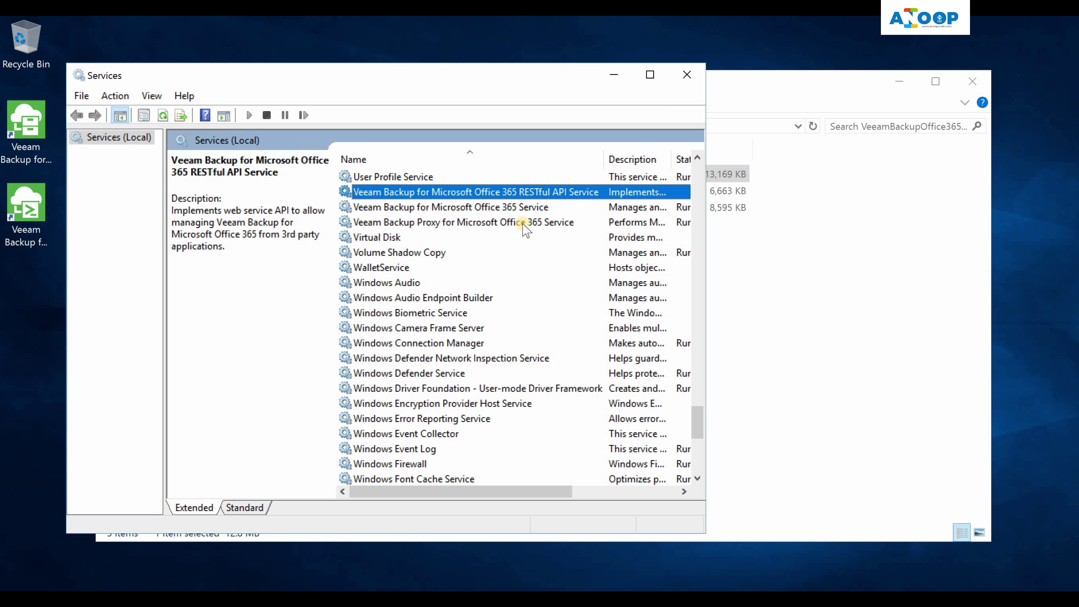
scroll(552, 212, "right", 3)
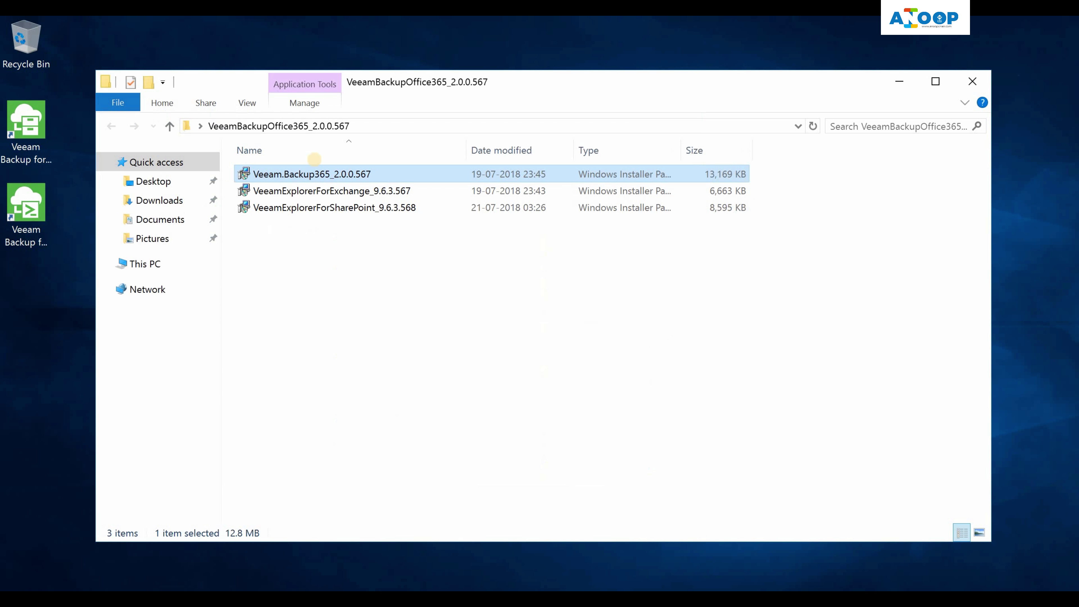
- Install Veeam Explorer for Microsoft Exchange 9.6.3.567, accepting its licence agreement
left_click(323, 191)
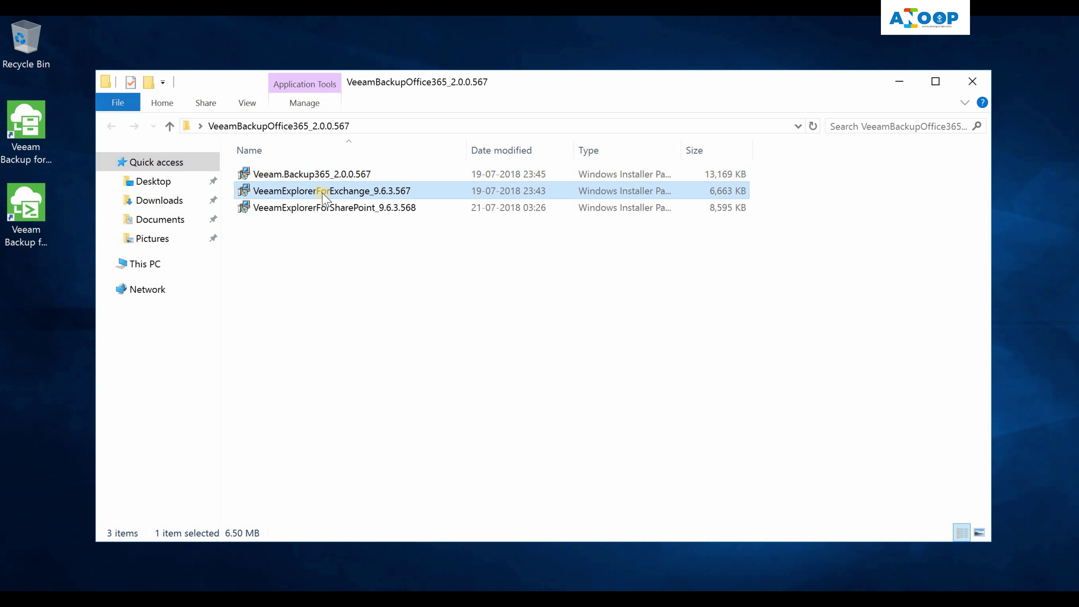
right_click(322, 192)
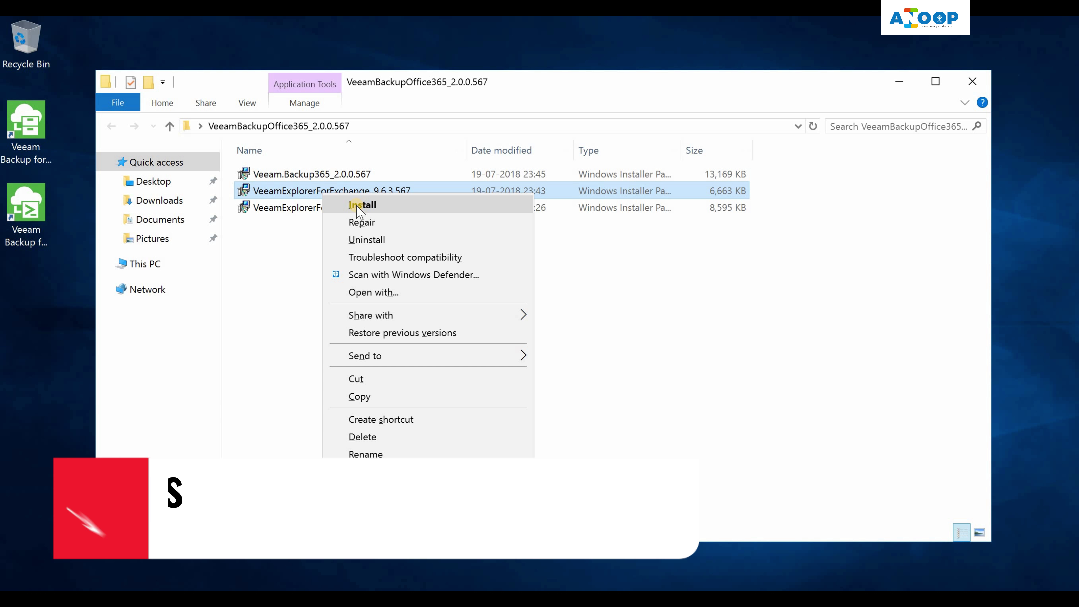
left_click(360, 206)
left_click(614, 436)
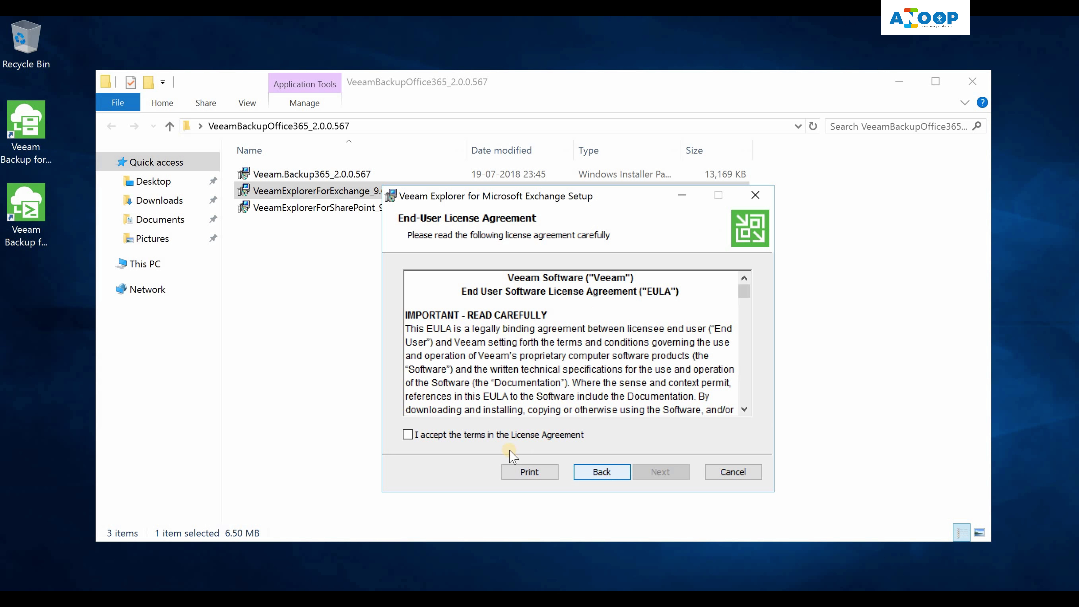
left_click(515, 435)
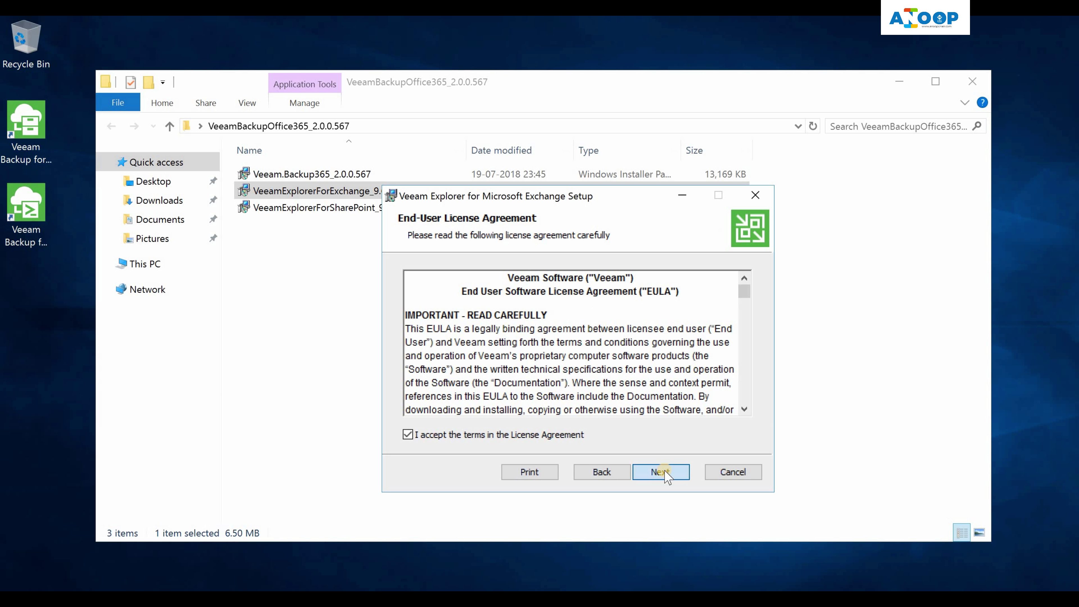
left_click(662, 472)
left_click(664, 473)
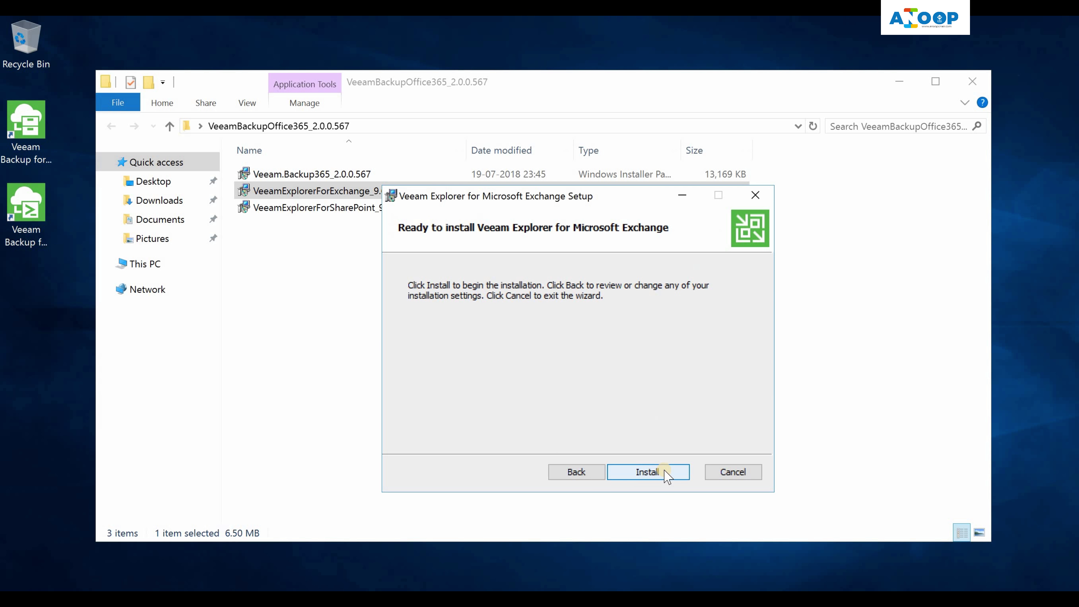
left_click(665, 473)
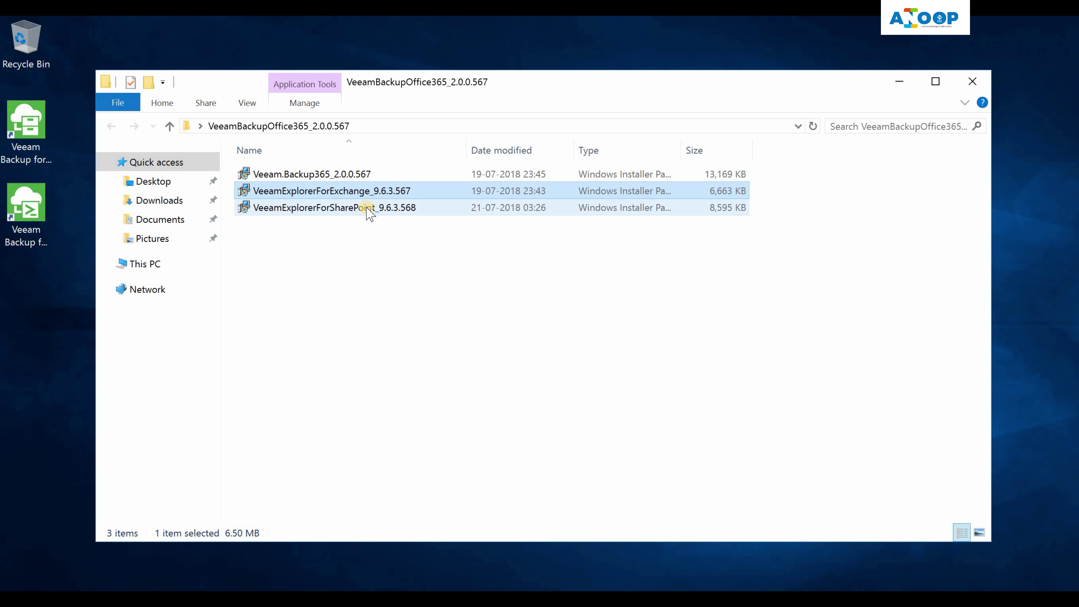
- Install Veeam Explorer for Microsoft SharePoint, then minimize the folder window
right_click(369, 214)
left_click(447, 222)
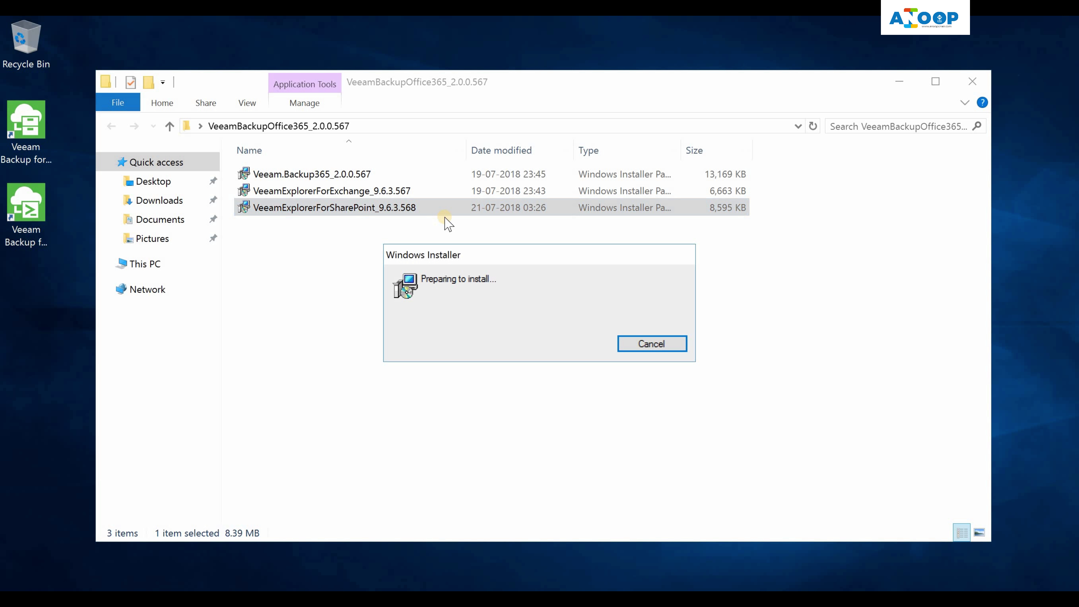
left_click(612, 438)
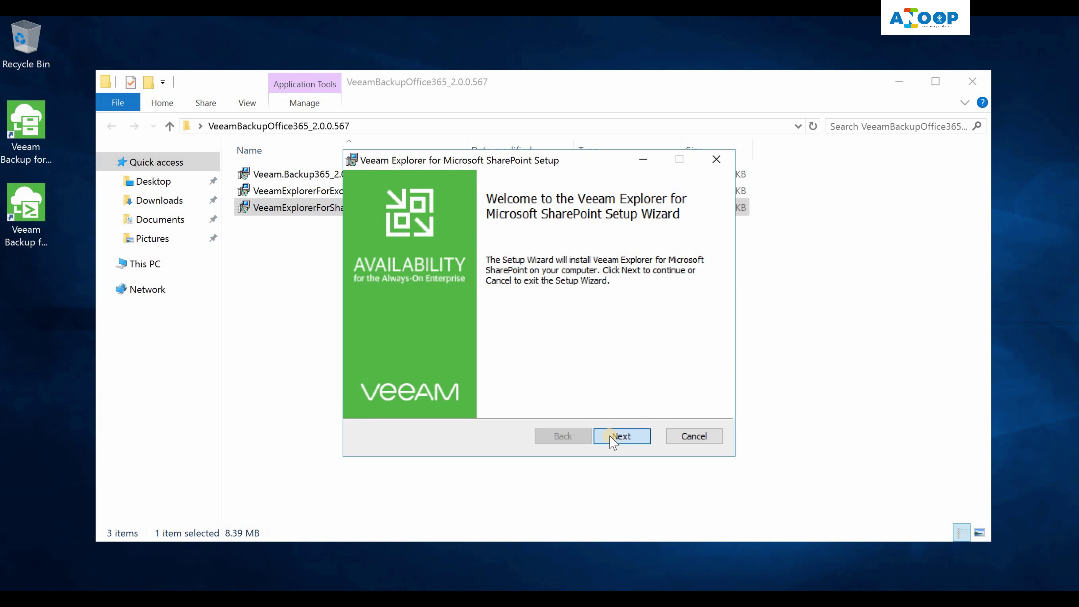
left_click(508, 398)
left_click(614, 441)
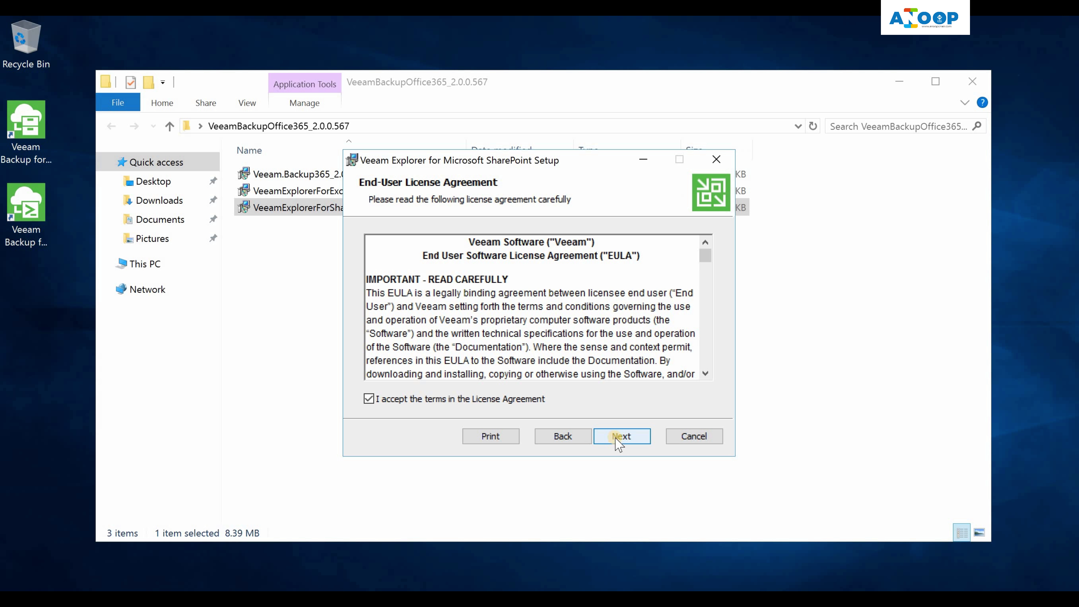
left_click(617, 437)
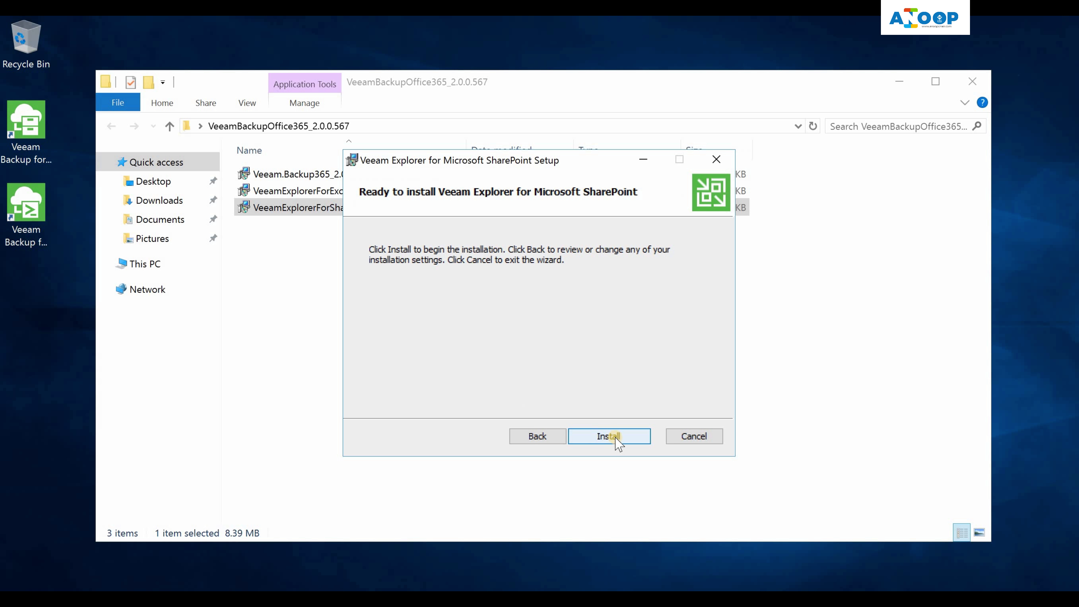
left_click(616, 438)
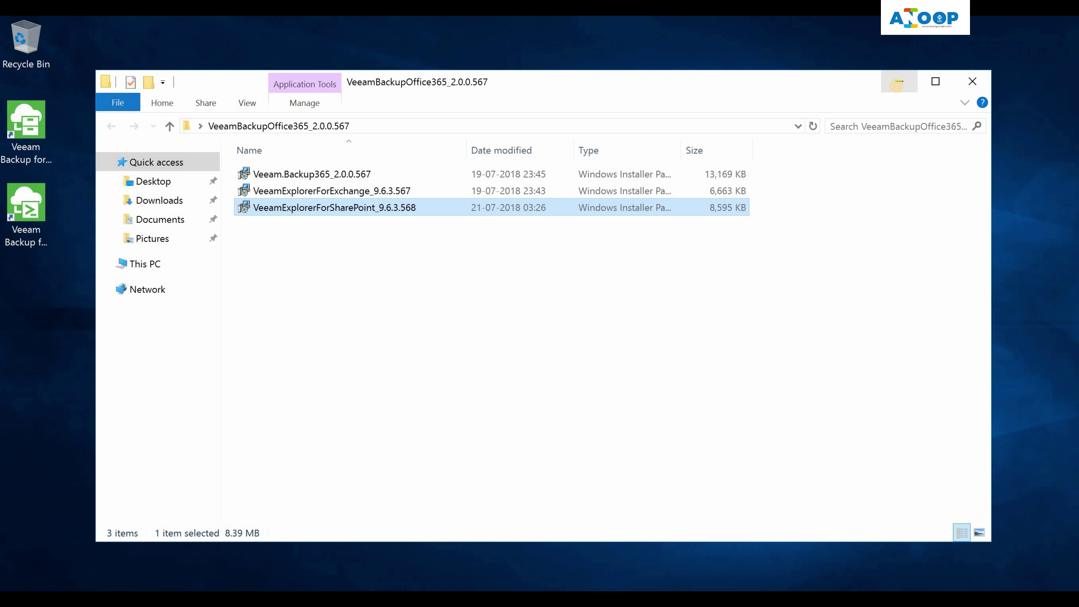
left_click(895, 81)
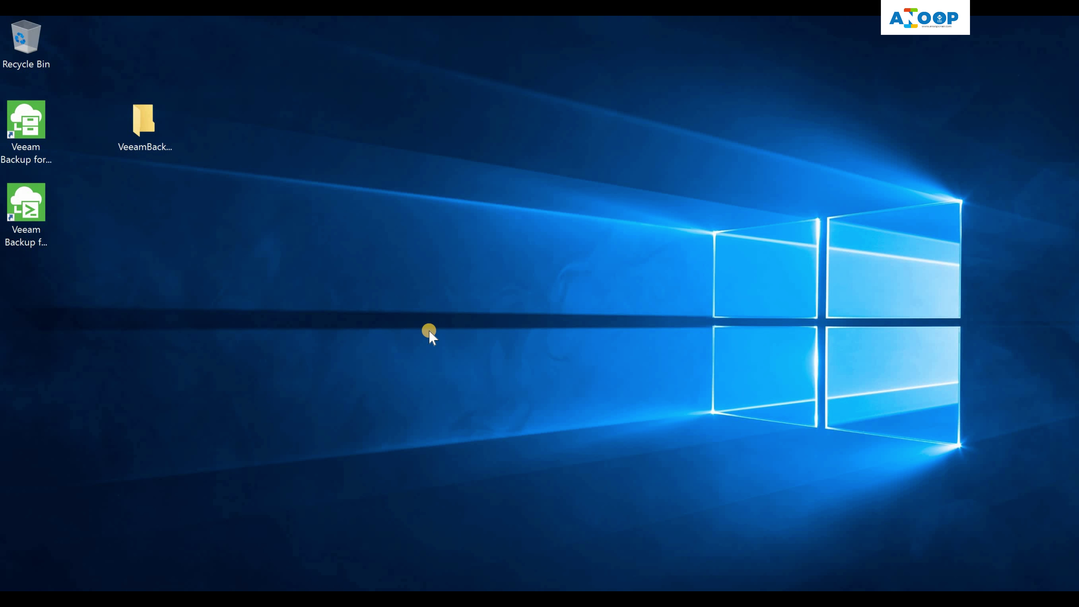
- Place the Veeam PowerShell shortcut under Recycle Bin, with Backup for Office 365 beneath it
key("super")
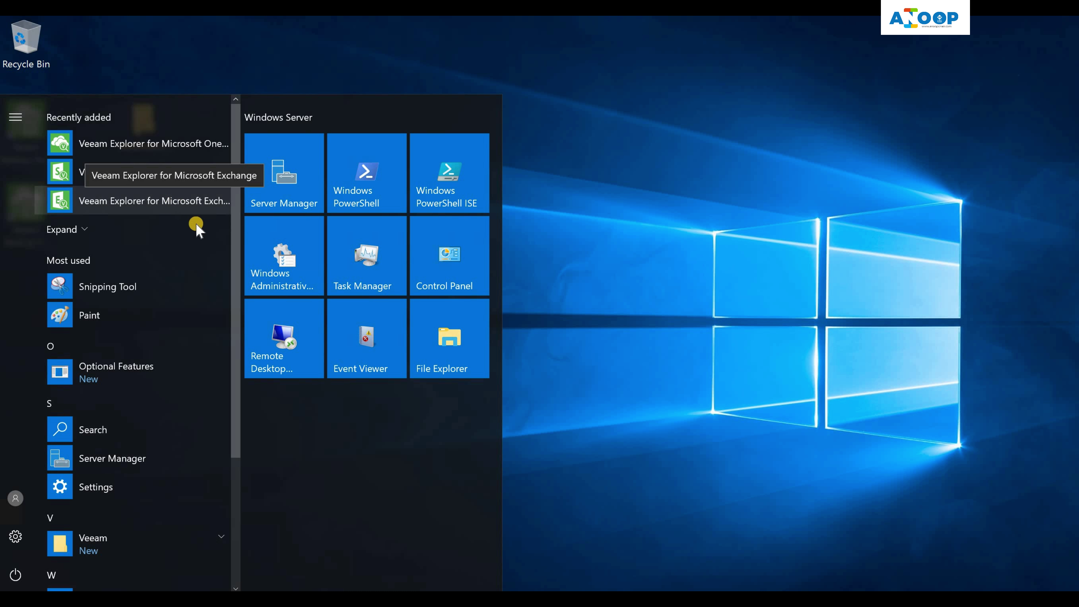
key("super")
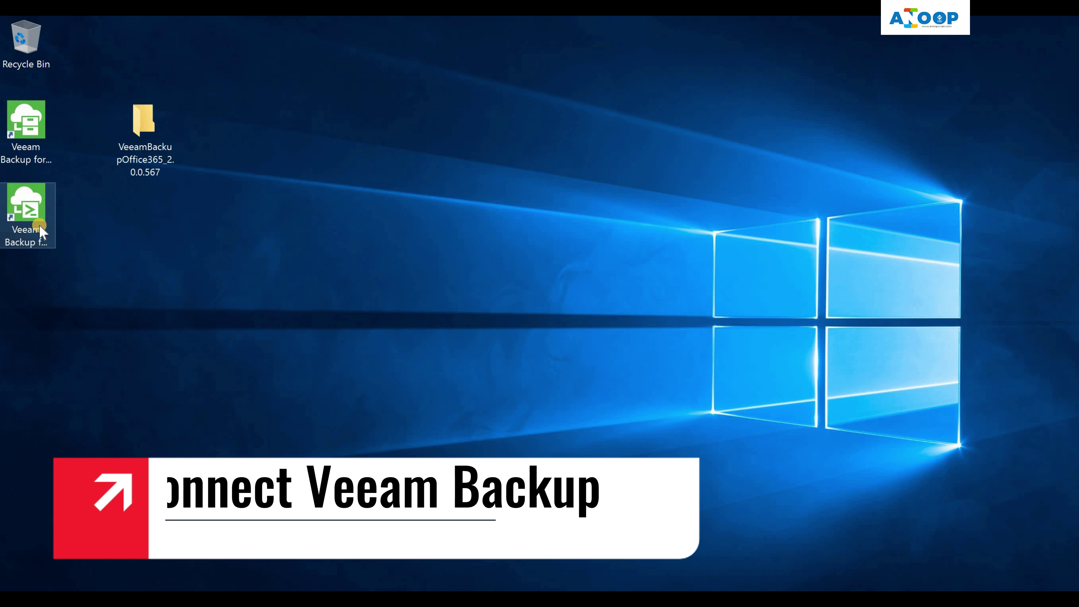
left_click(40, 225)
left_click(29, 140)
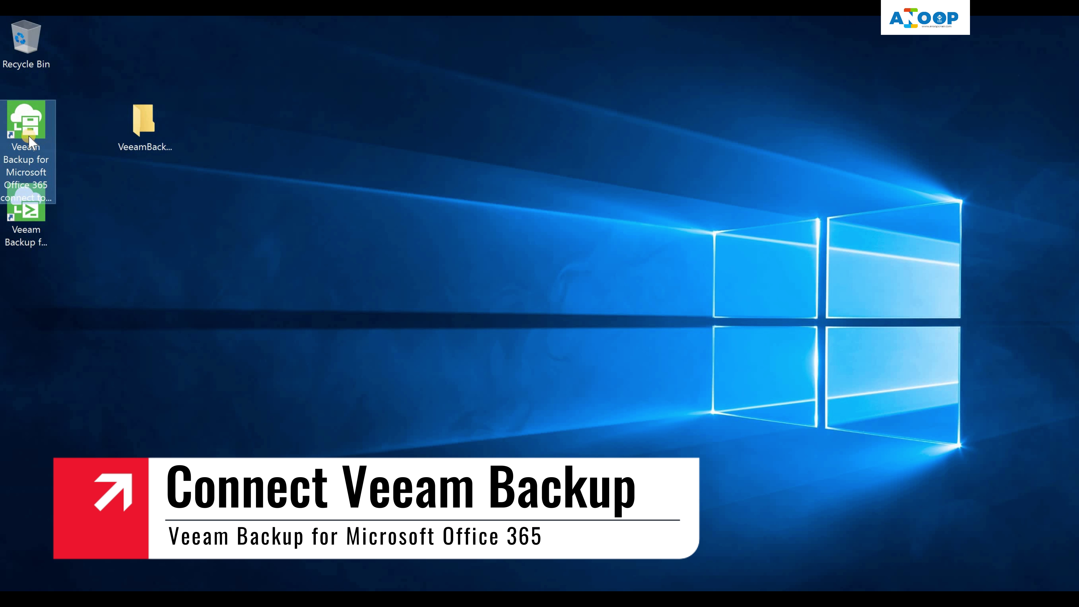
left_click_drag(29, 140, 44, 336)
left_click_drag(41, 225, 50, 128)
left_click(186, 300)
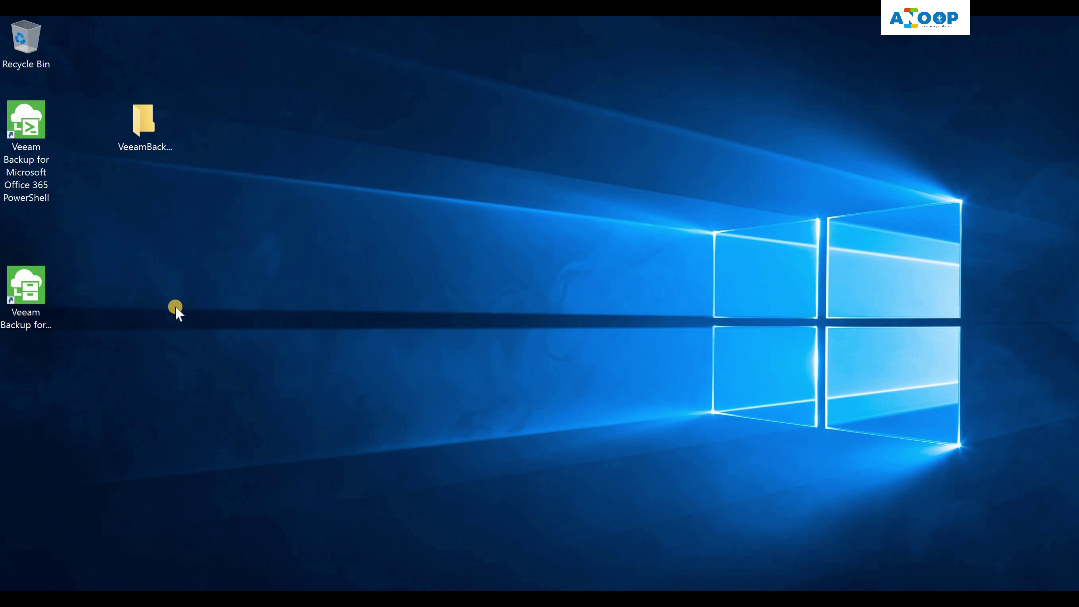
double_click(29, 314)
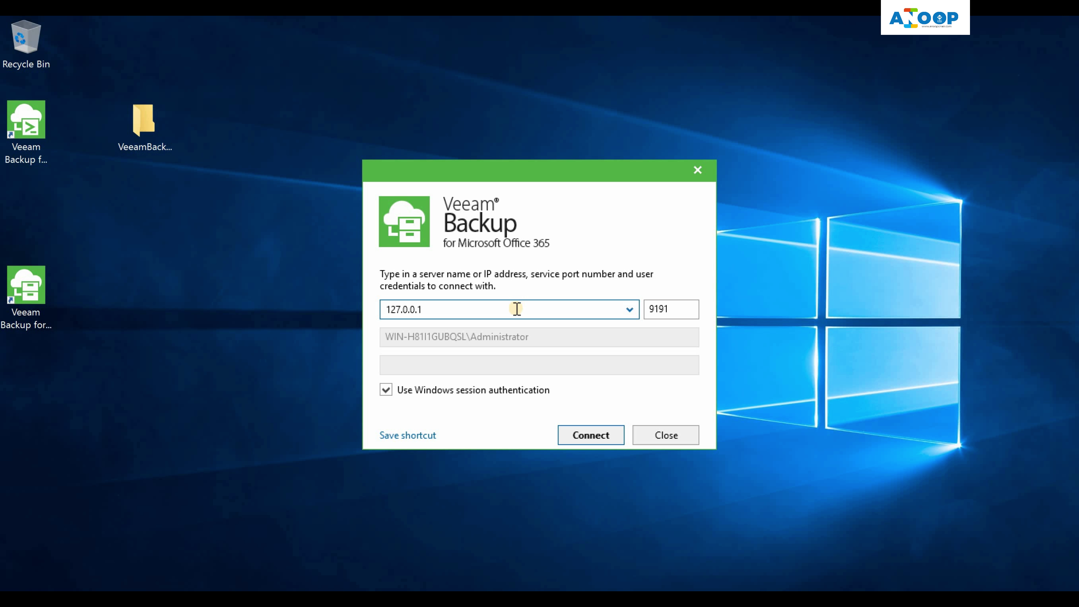
- Connect to server 127.0.0.1 on port 9191, keeping Windows session authentication enabled
left_click(630, 309)
left_click(575, 306)
left_click(386, 390)
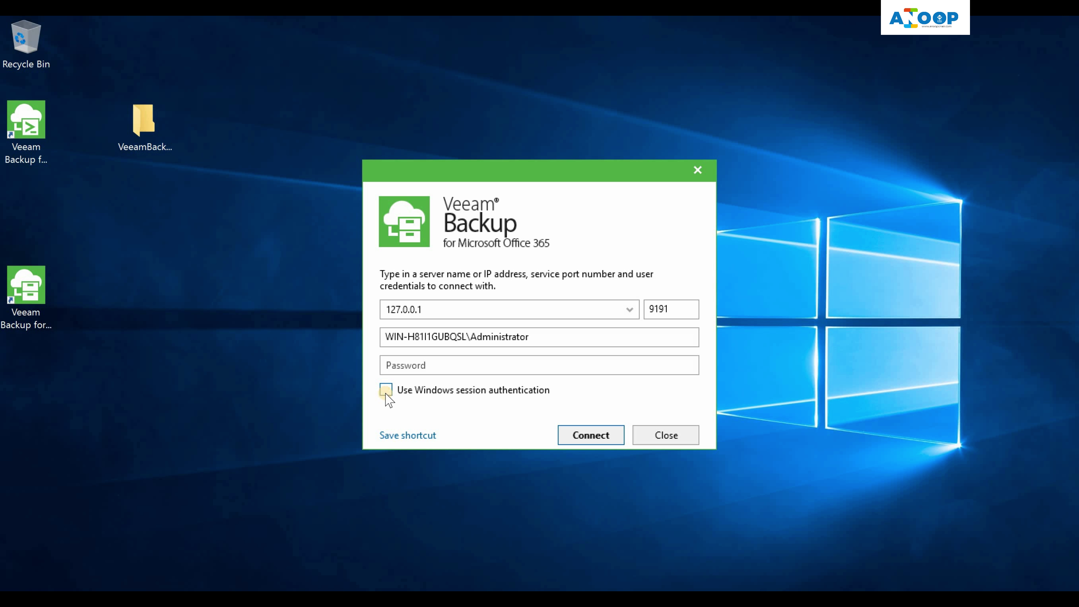
left_click(386, 390)
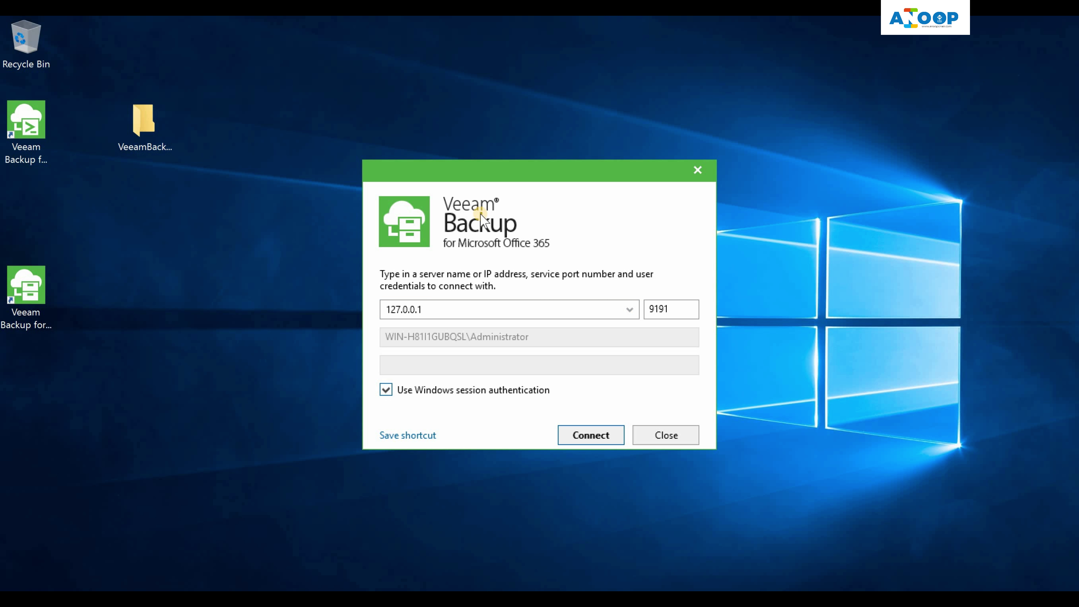
left_click(583, 436)
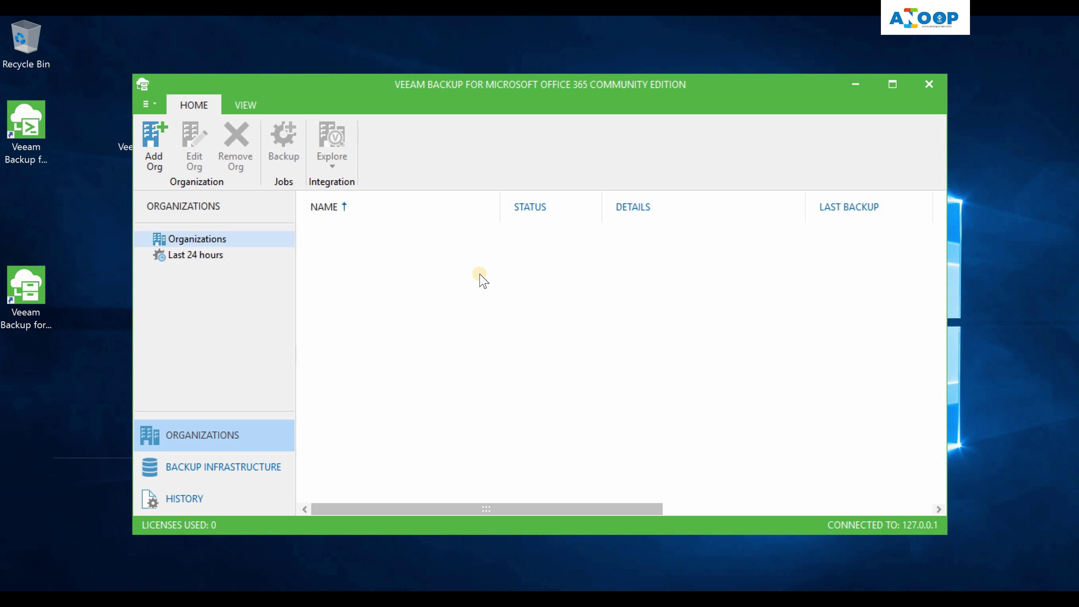
- Add an Office 365 organization in the Default region using the admin username and password
left_click(154, 162)
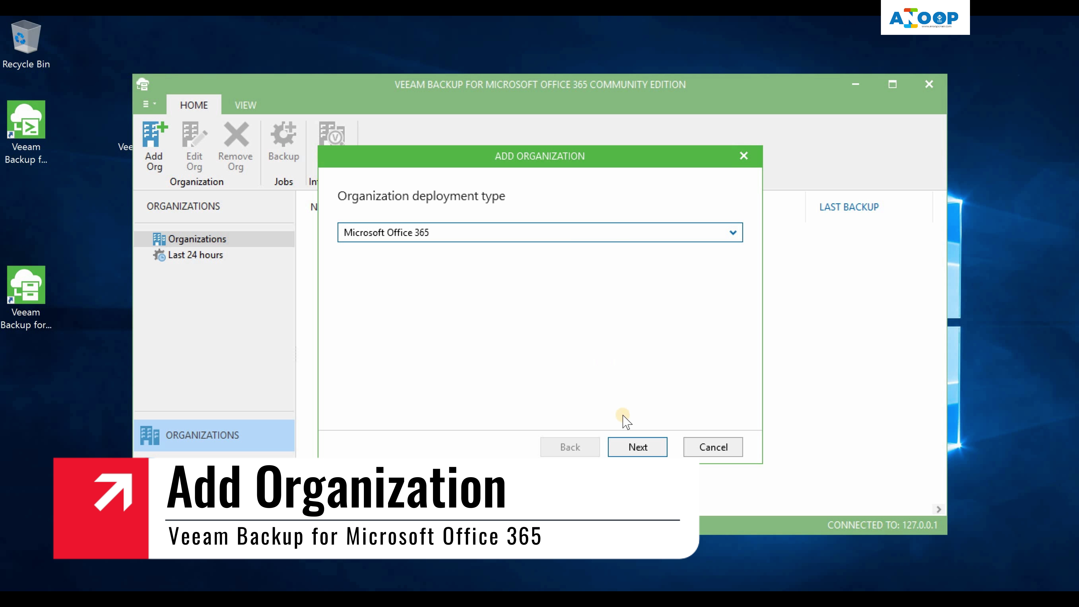
left_click(639, 447)
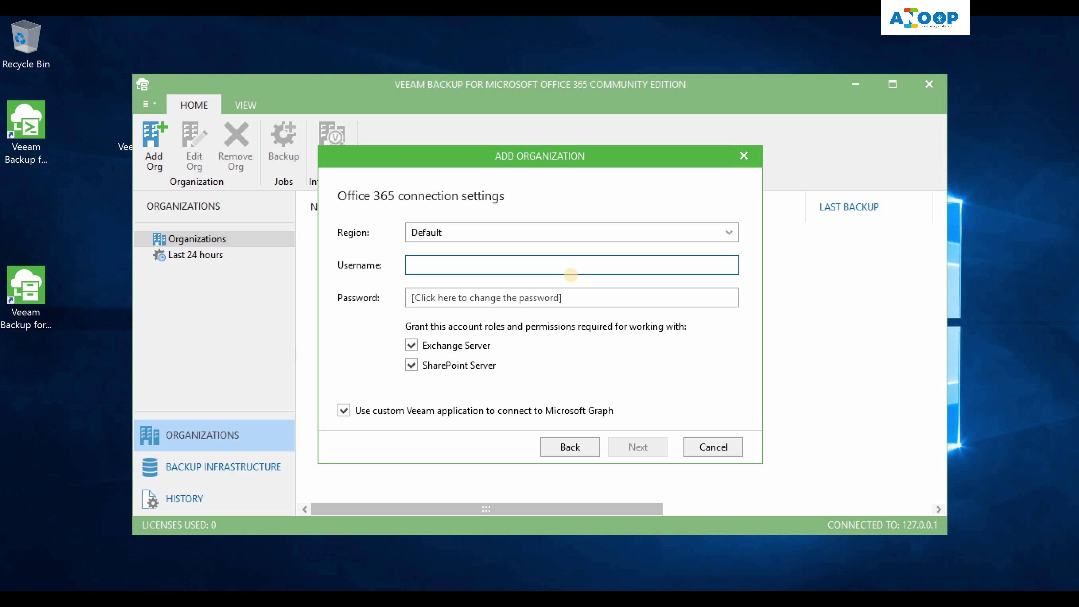
left_click(571, 274)
left_click(571, 233)
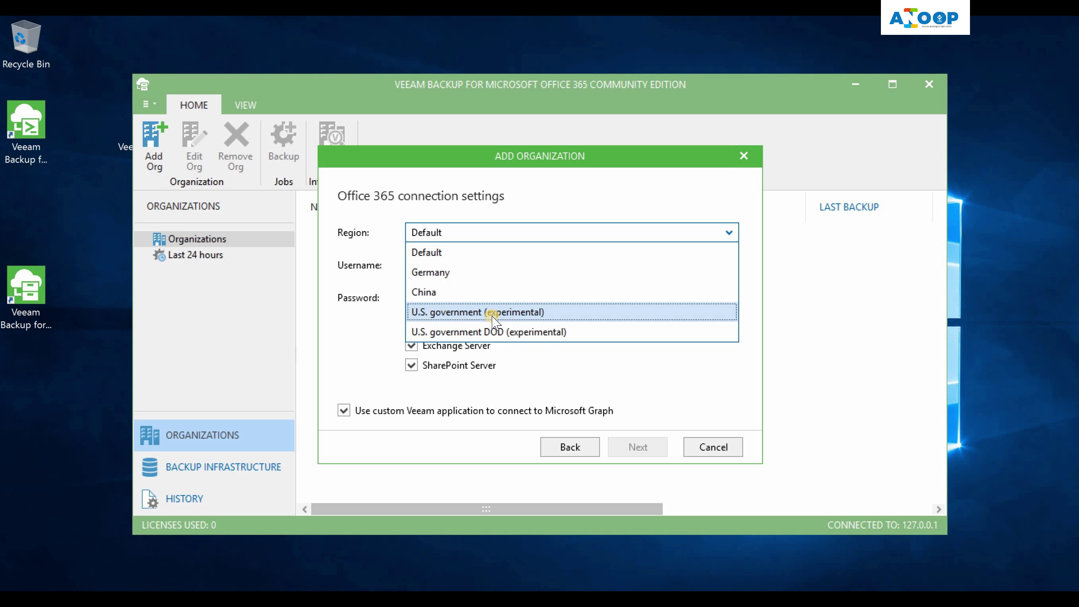
left_click(546, 232)
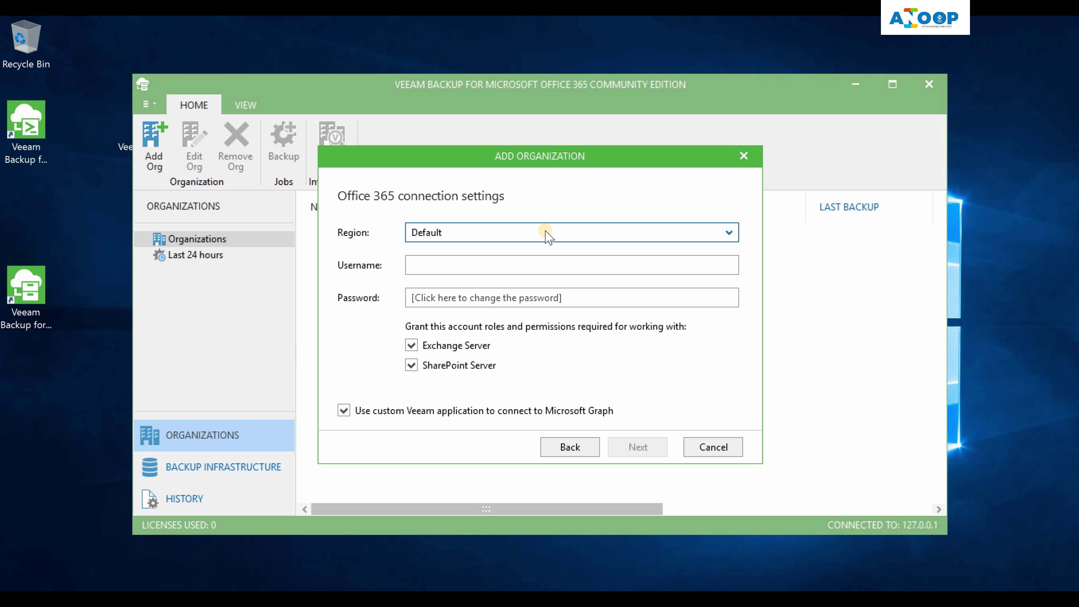
left_click(481, 260)
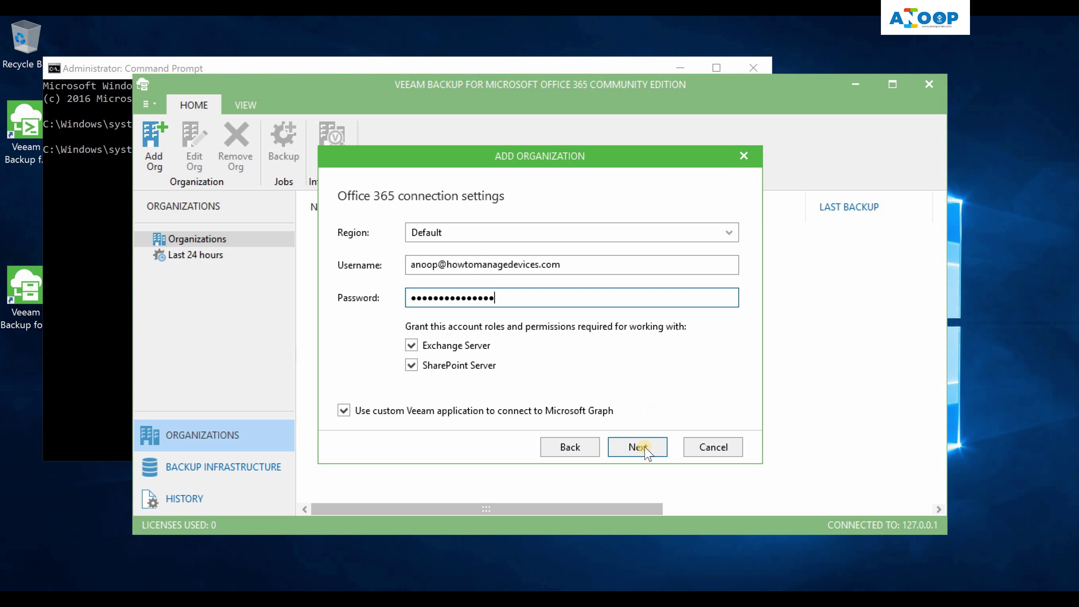
left_click(639, 446)
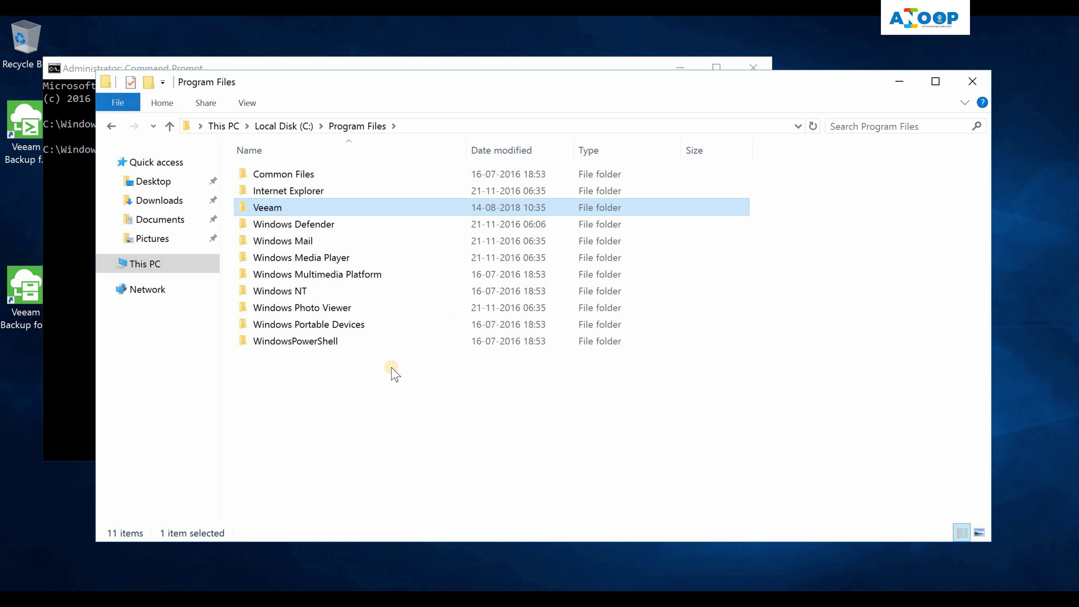
left_click_drag(389, 83, 467, 102)
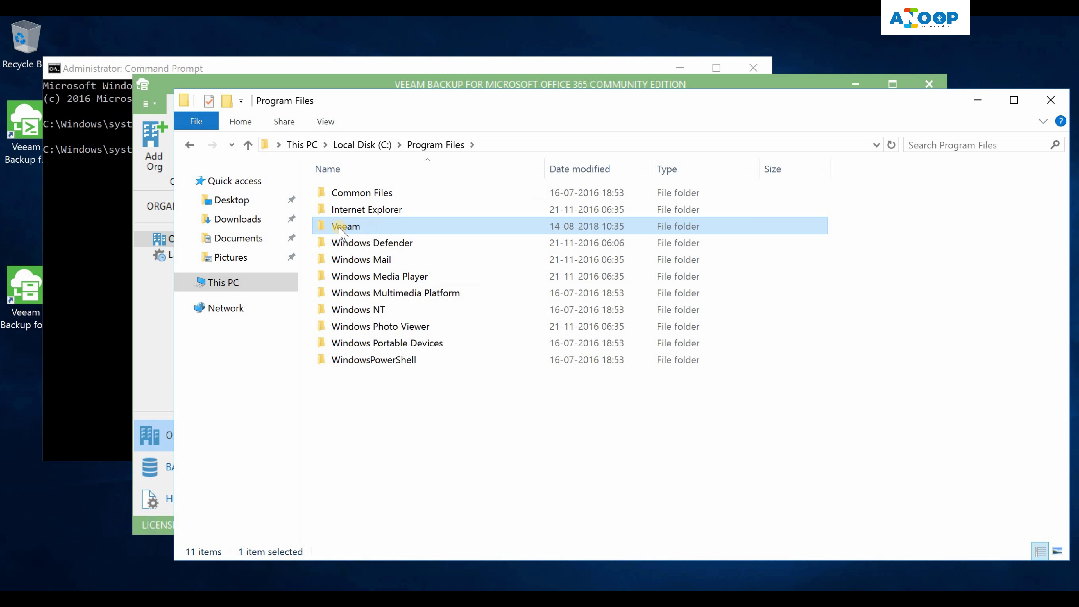
- Browse C:\Program Files\Veeam\Backup and Replication\Explorers in File Explorer
mouse_move(348, 231)
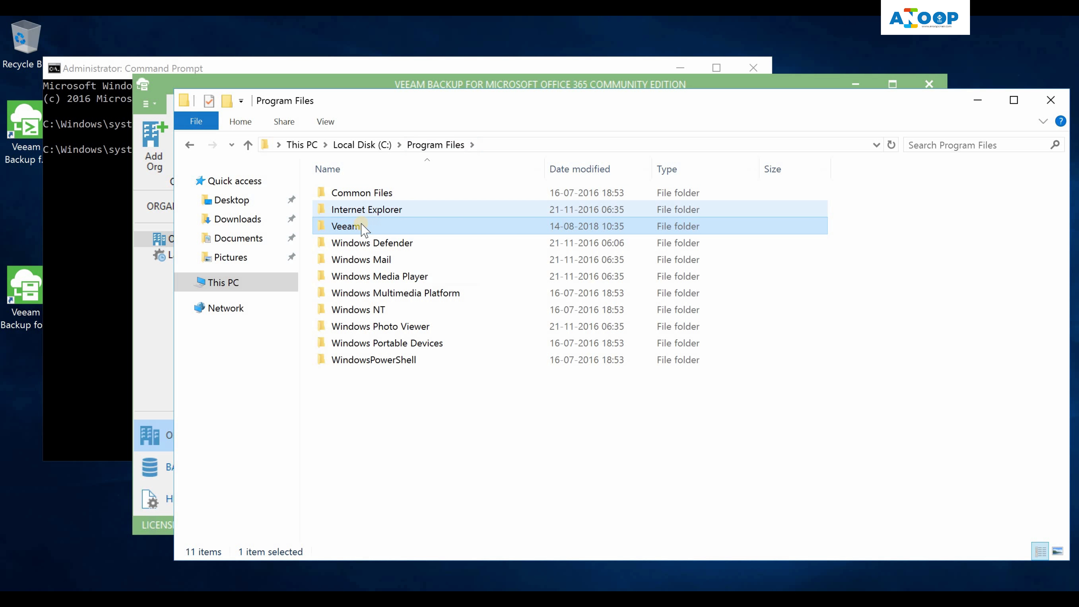
double_click(364, 230)
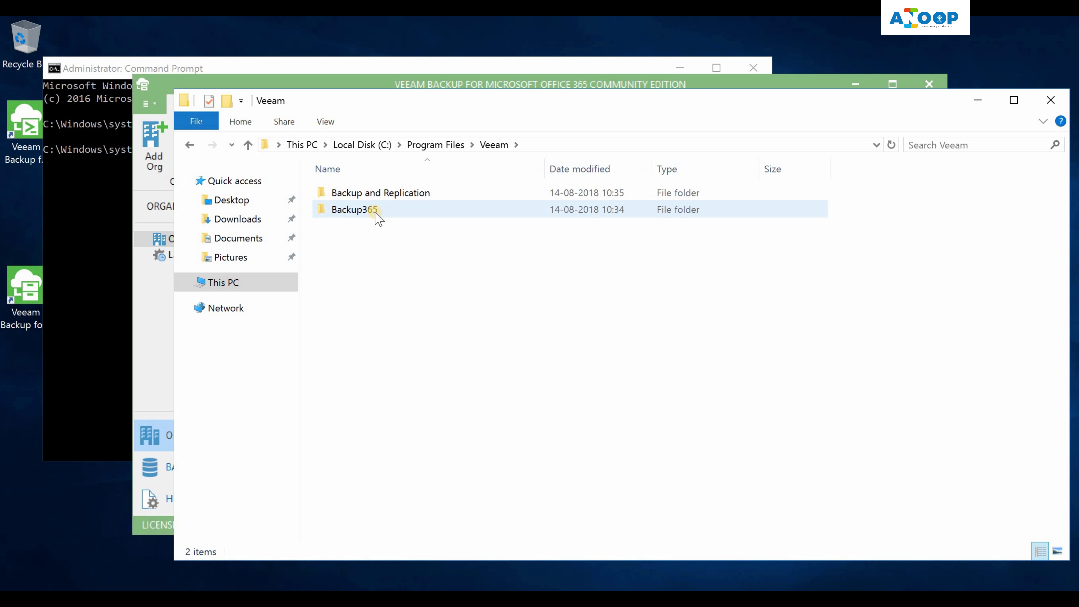
mouse_move(375, 219)
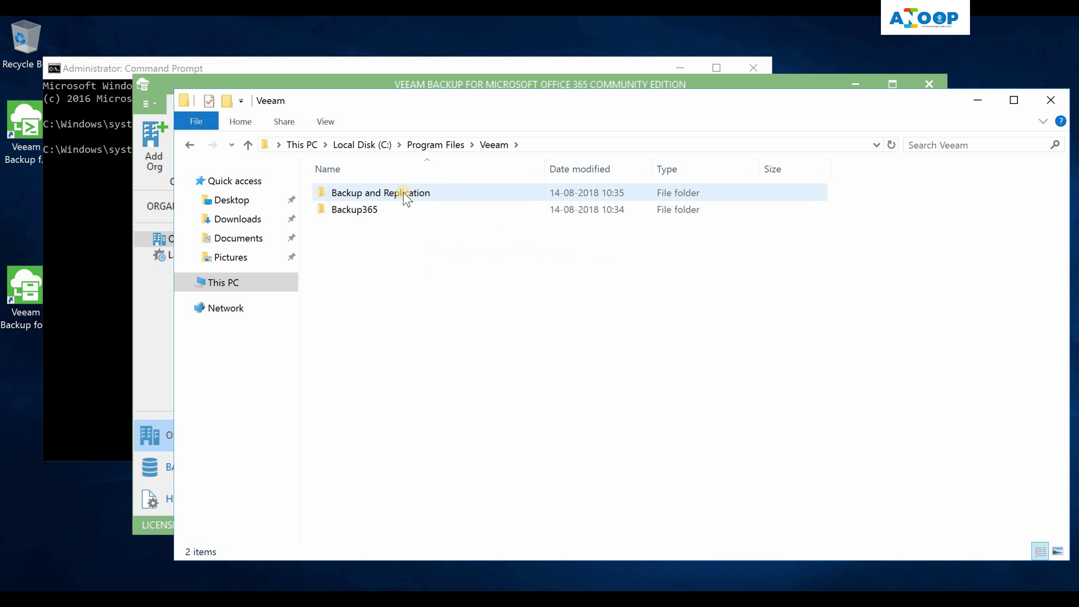
mouse_move(404, 195)
double_click(404, 194)
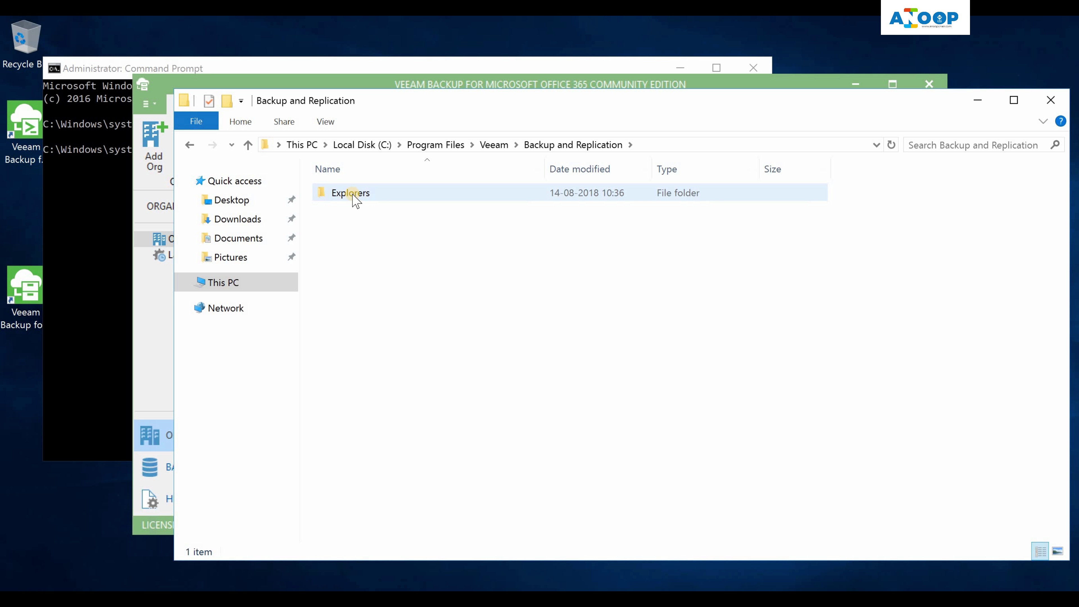
double_click(356, 199)
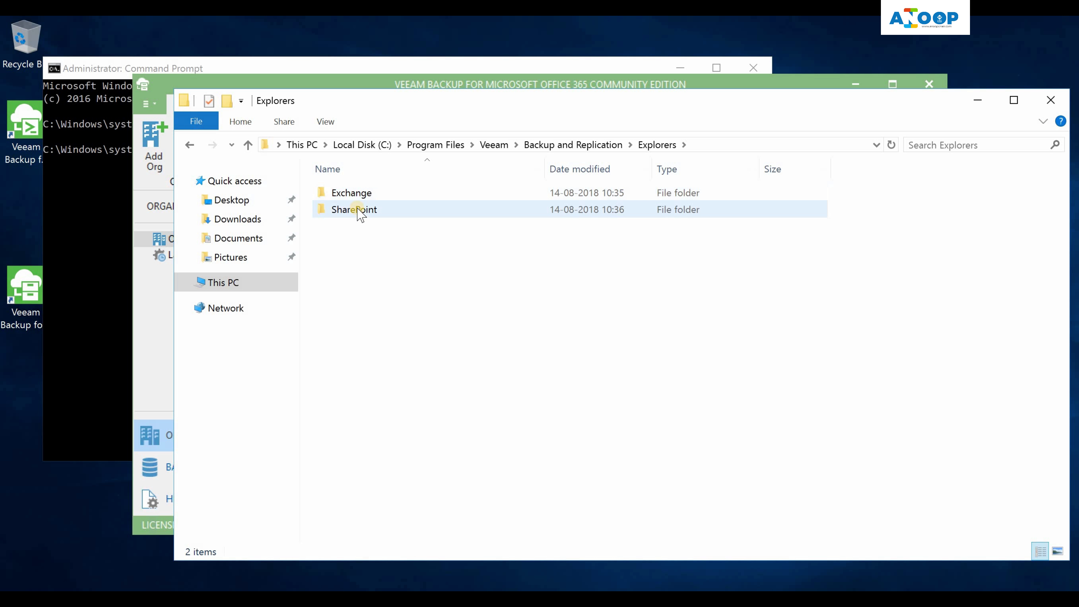
left_click(552, 144)
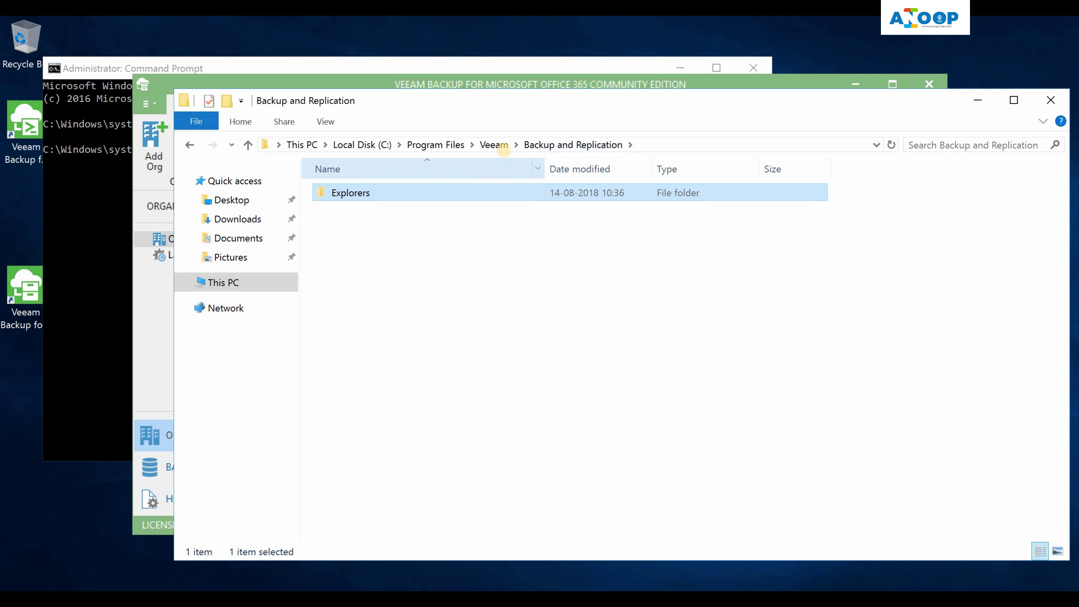
left_click(495, 144)
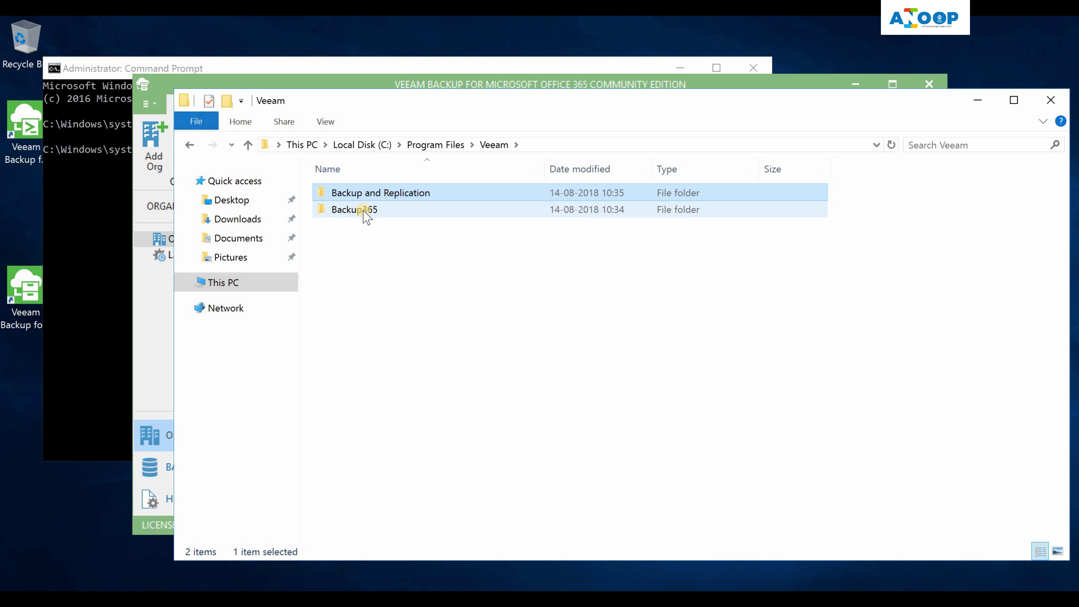
- Open the Backup365 folder, then C:\VeeamRepository, and minimize File Explorer
double_click(365, 210)
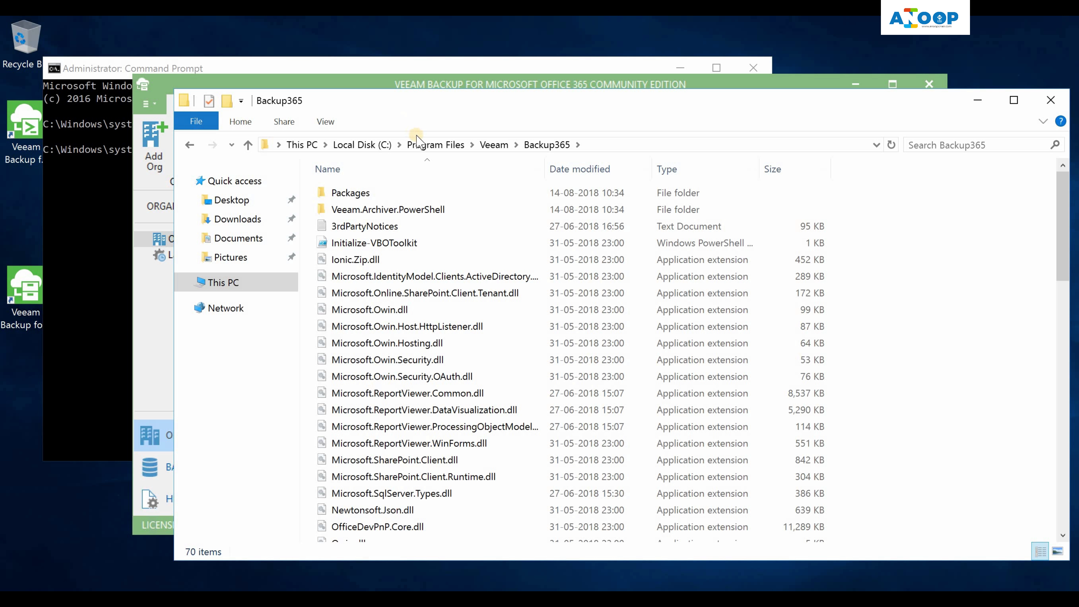
left_click(422, 146)
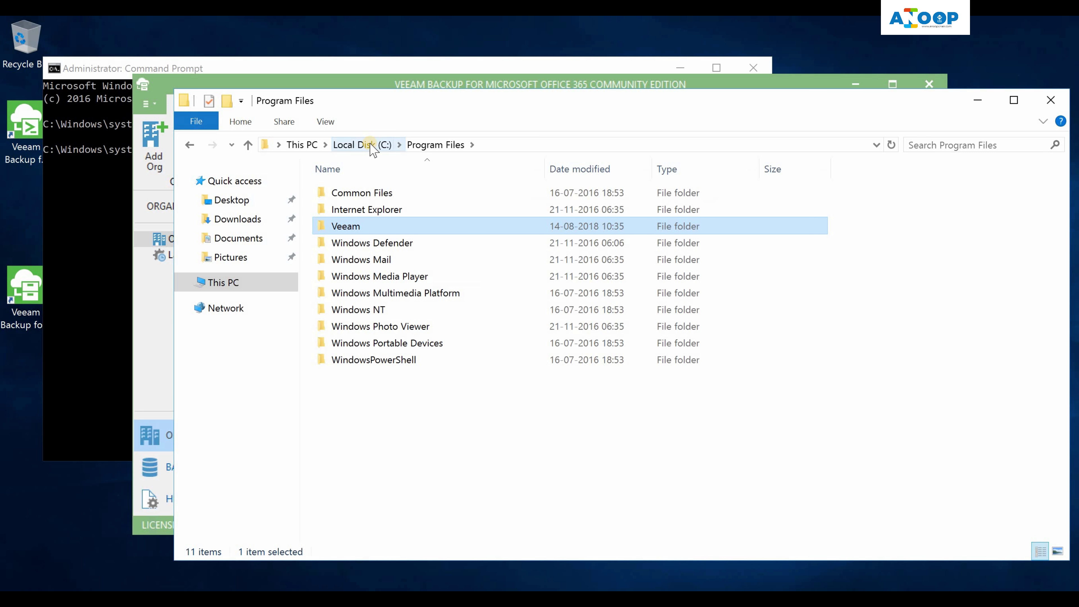
left_click(371, 145)
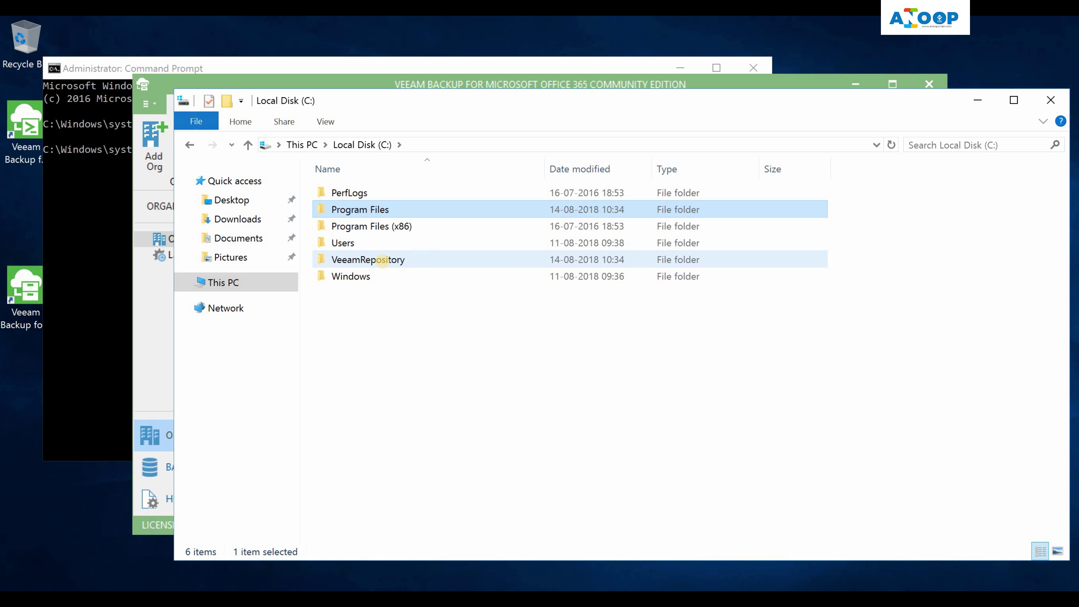
double_click(384, 260)
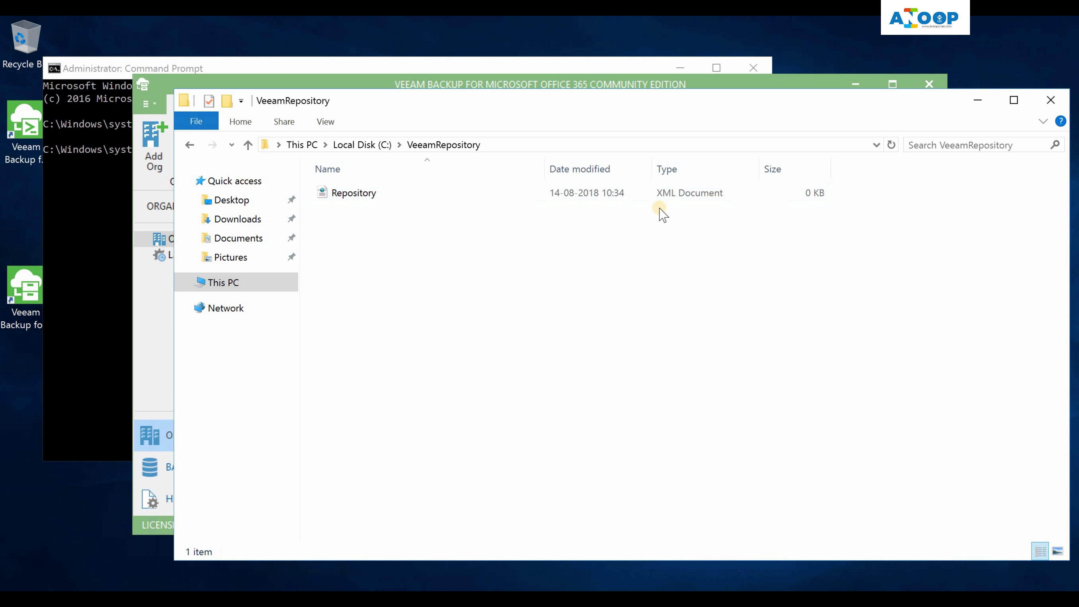
left_click(977, 100)
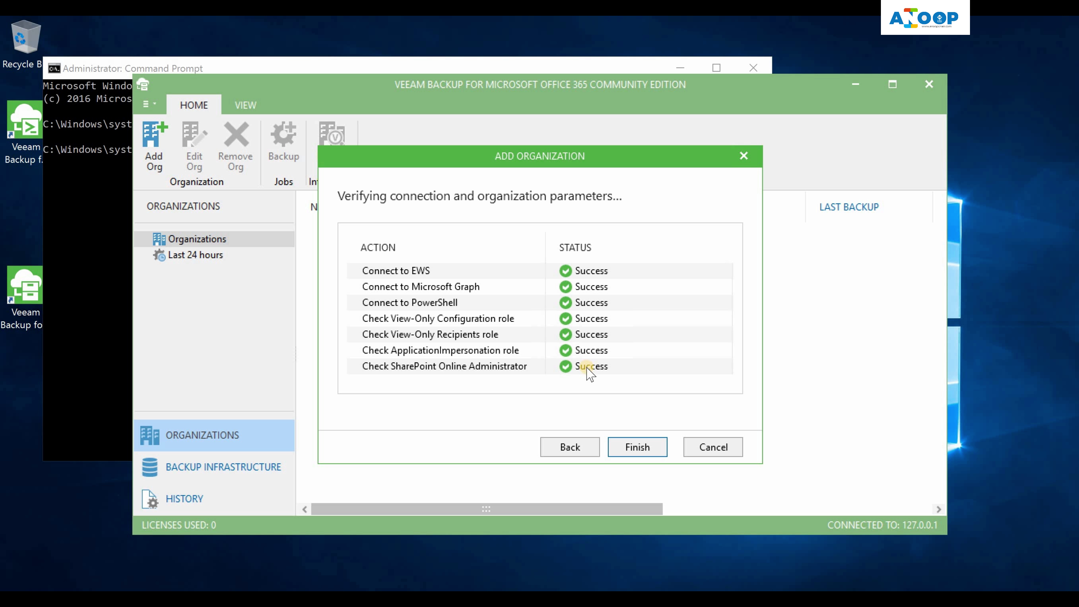
- Finish adding the organization, review its Office 365 connection settings without saving, then view backup proxies
left_click(637, 447)
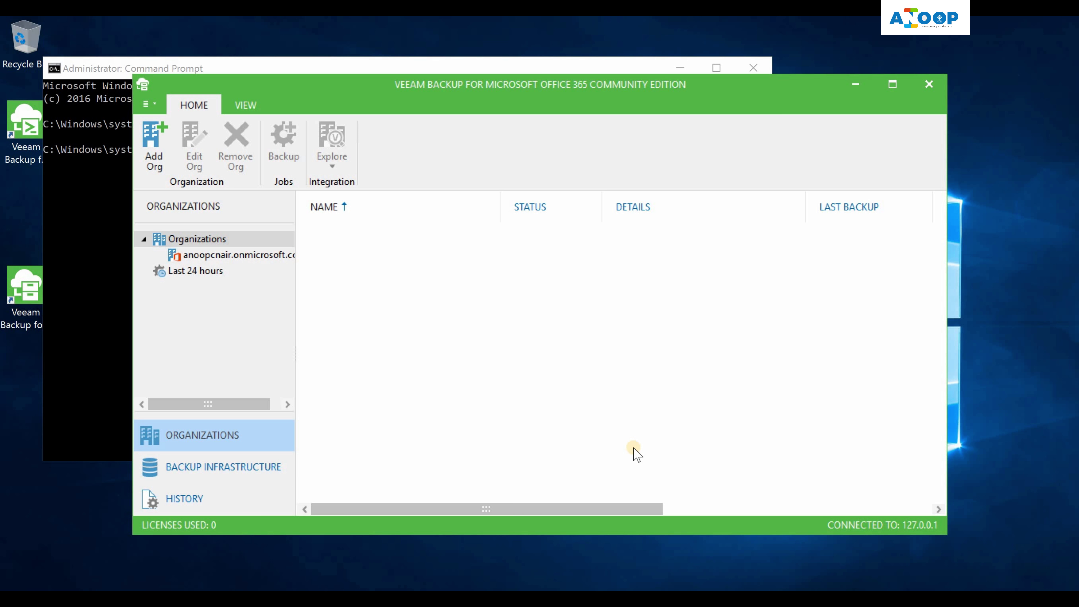
left_click(255, 257)
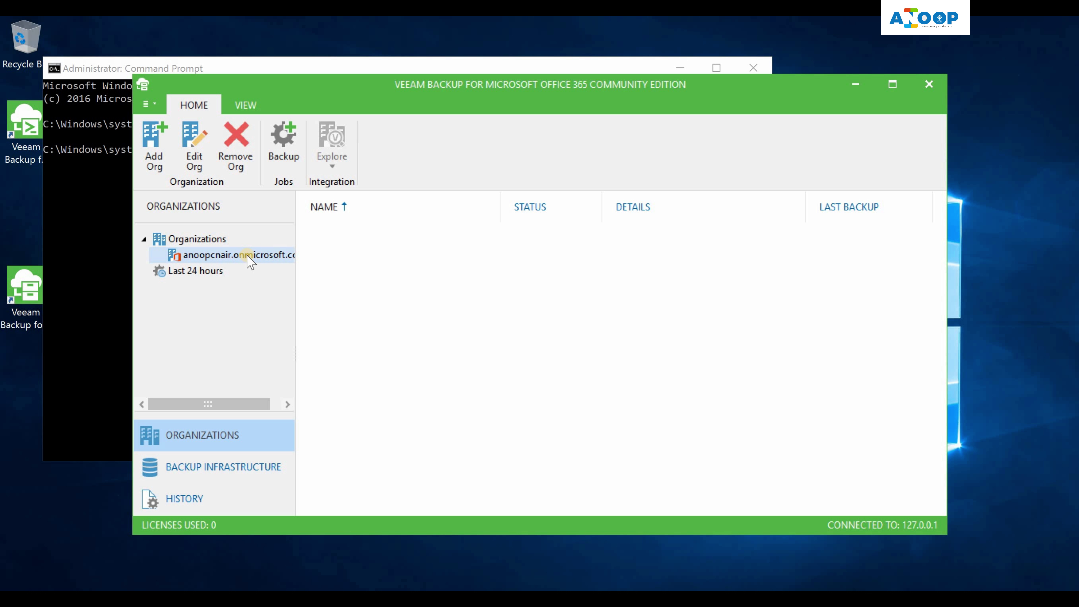
double_click(251, 260)
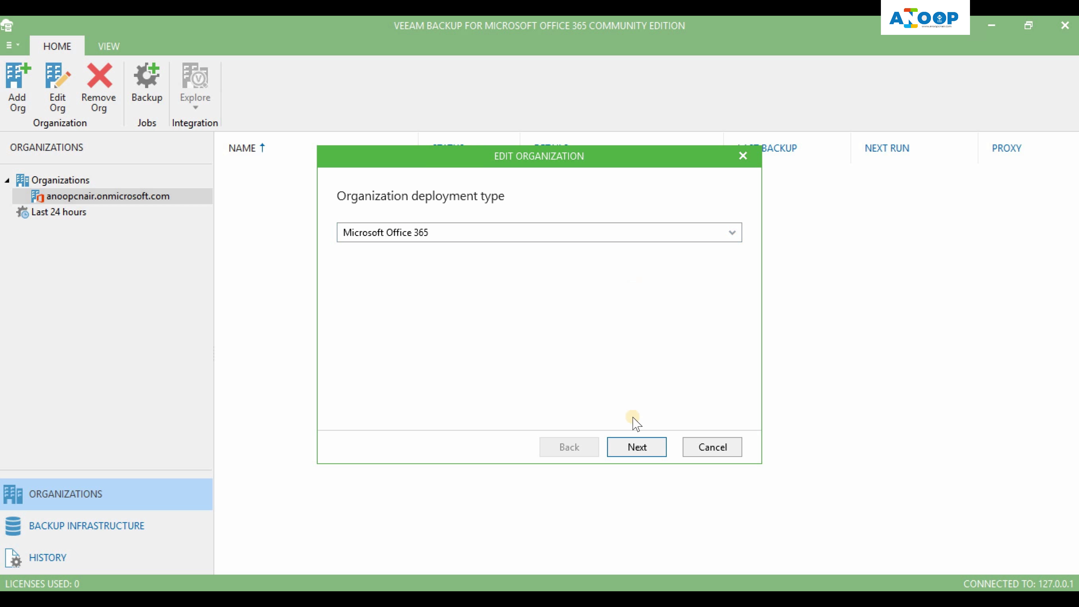
left_click(690, 234)
left_click(644, 307)
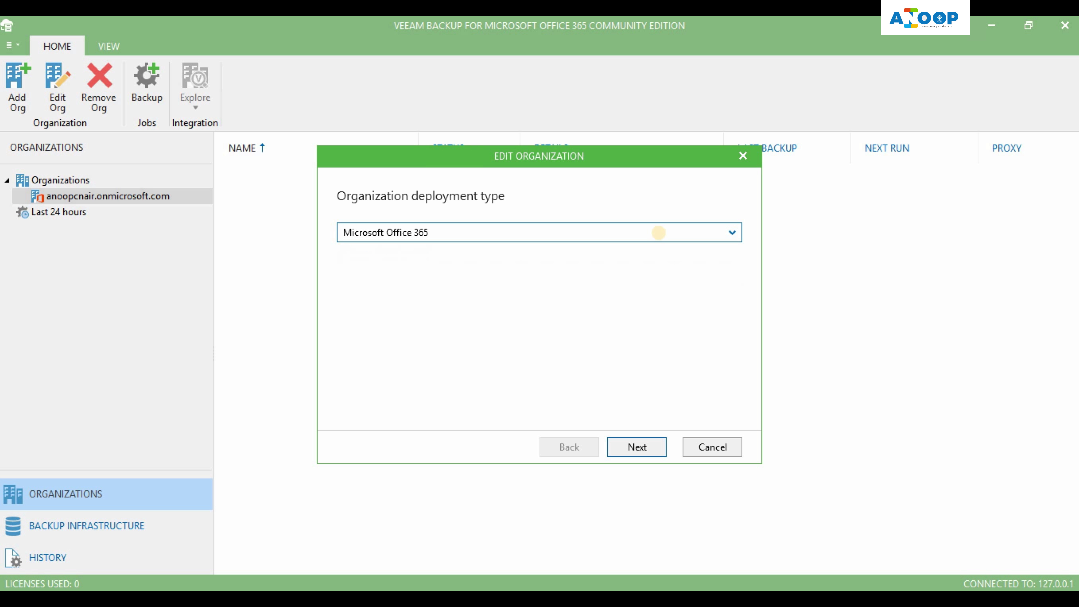
left_click(644, 449)
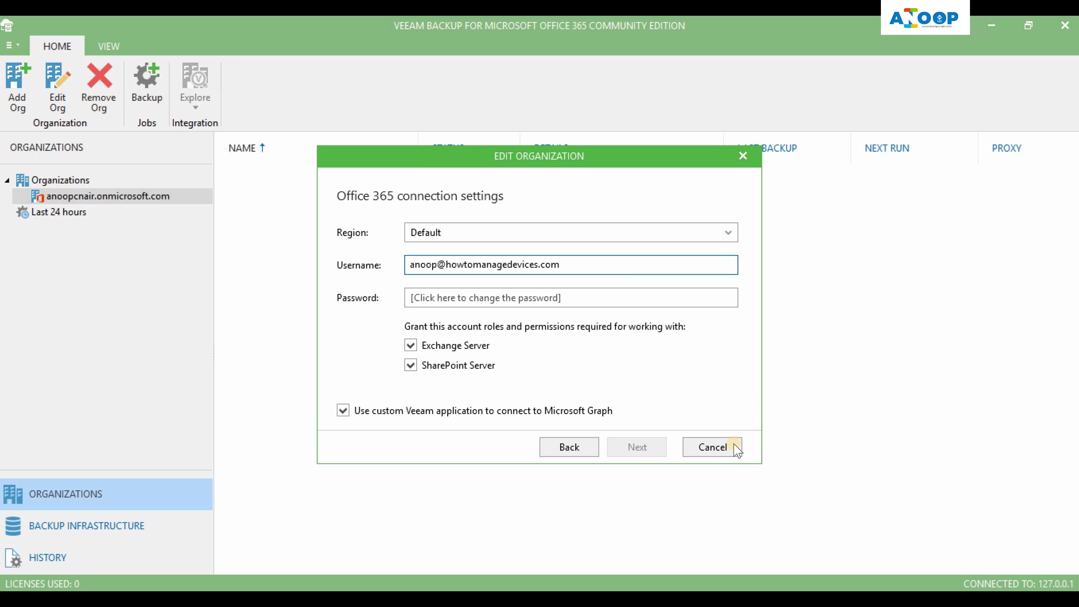
left_click(716, 453)
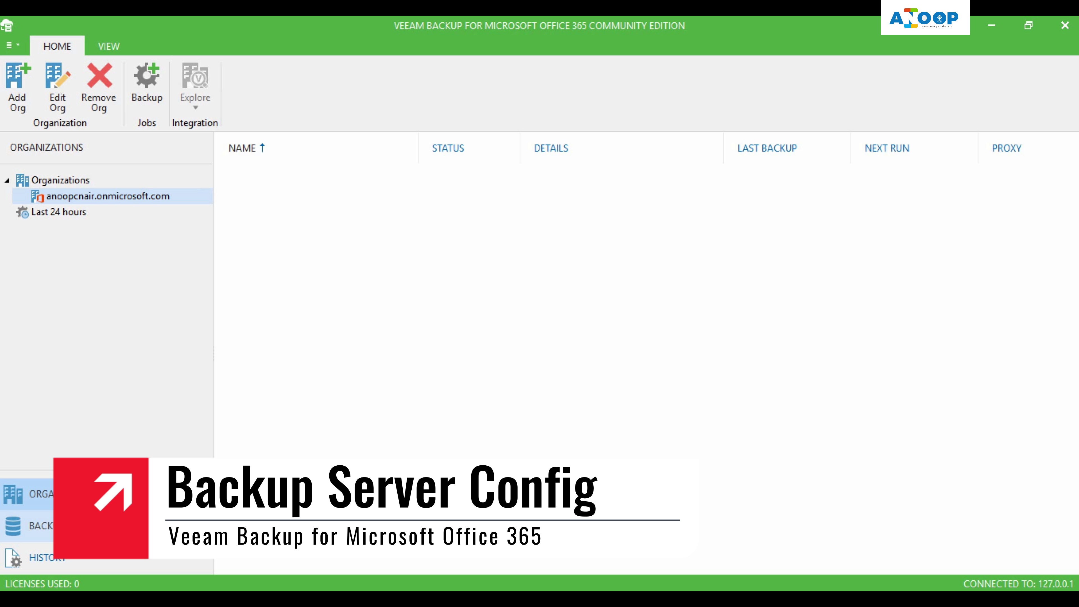
left_click(110, 527)
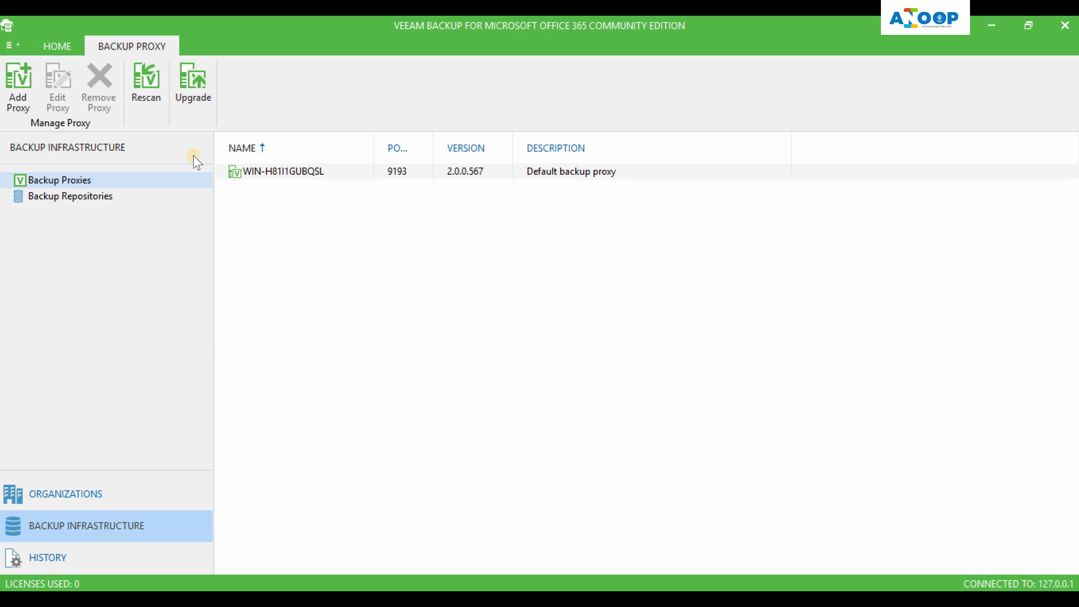
- Check the backup repositories and the default proxy's port 9193, closing without changes
left_click(57, 196)
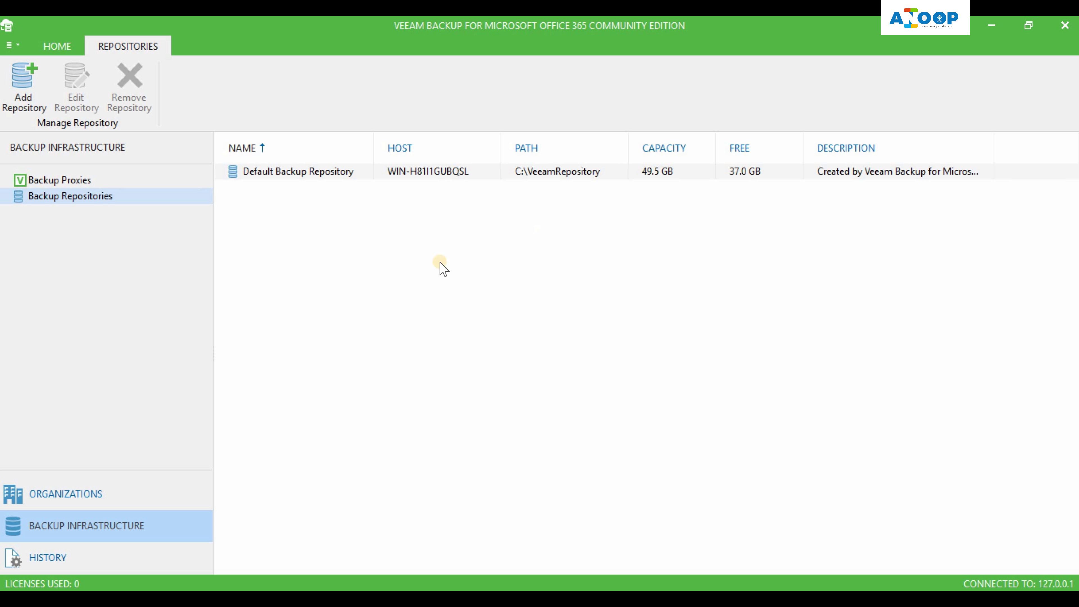
left_click(60, 179)
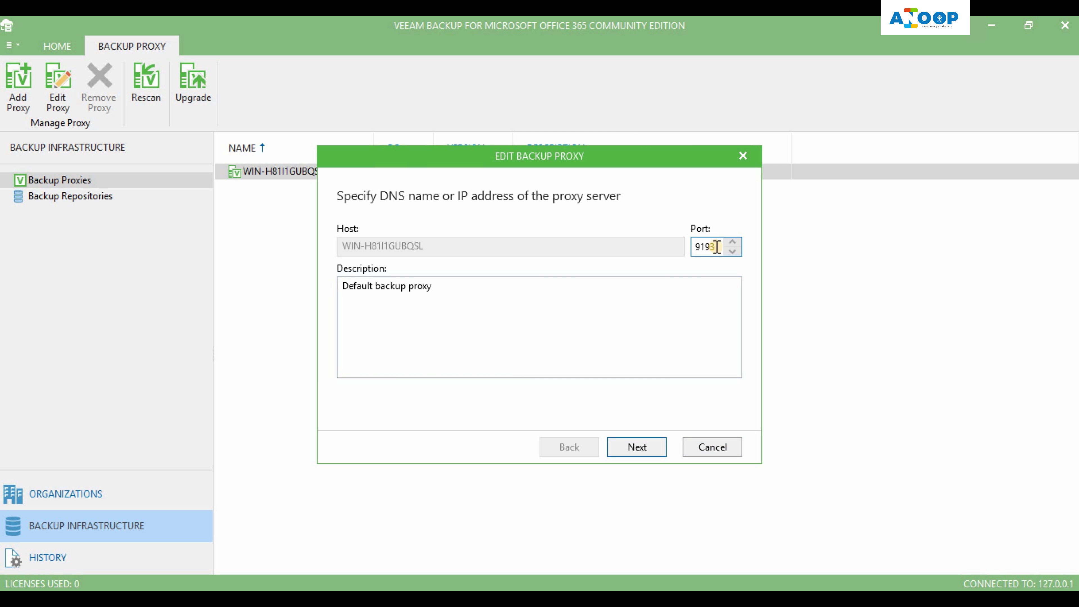
double_click(703, 246)
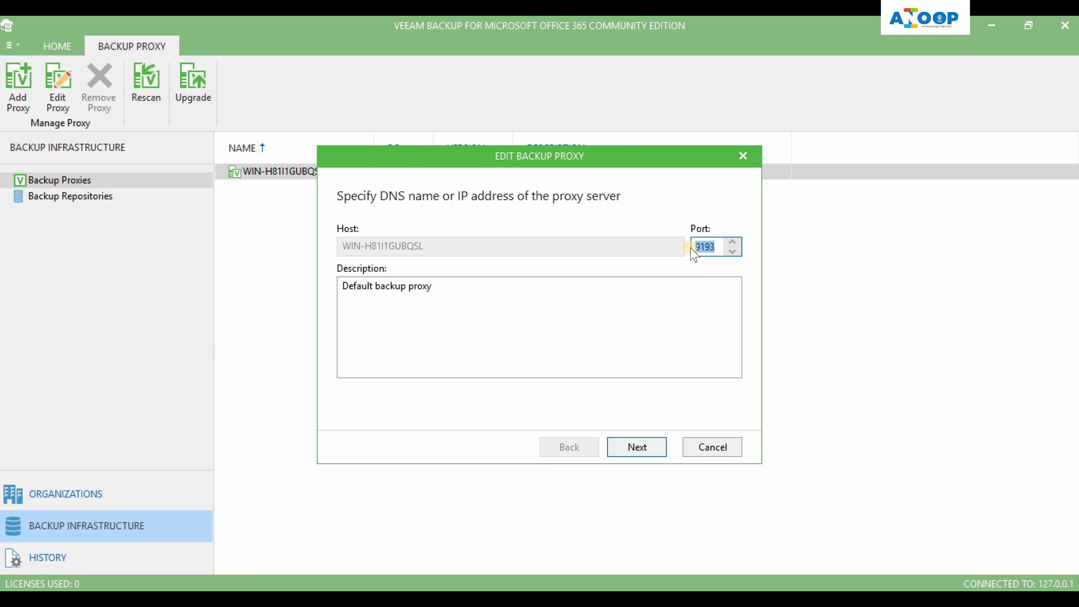
left_click(713, 447)
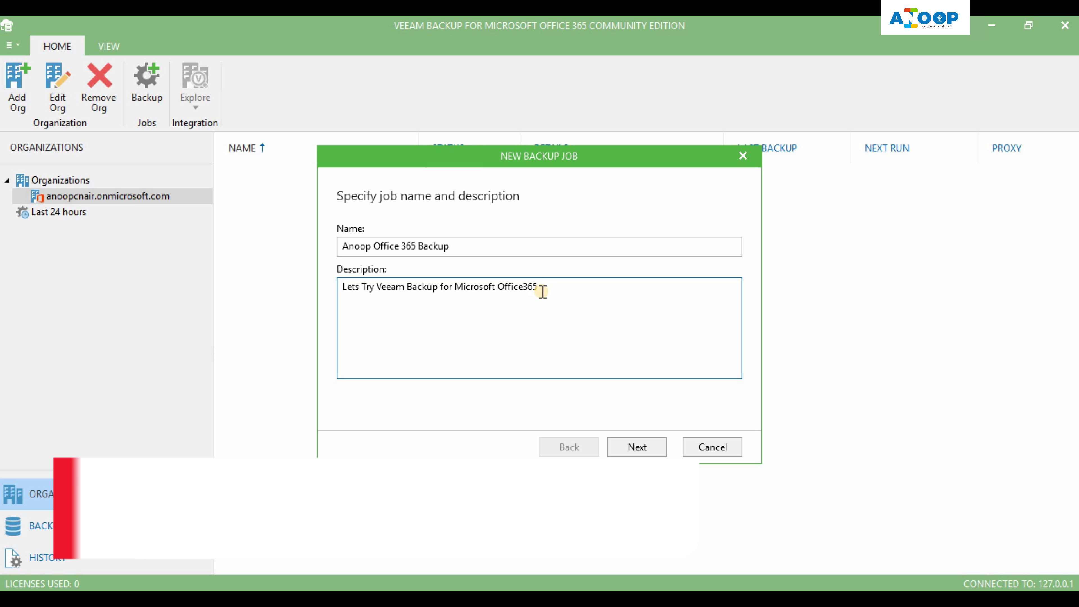
- Move past the job name and description and choose to back up only selected items
left_click_drag(538, 289, 330, 293)
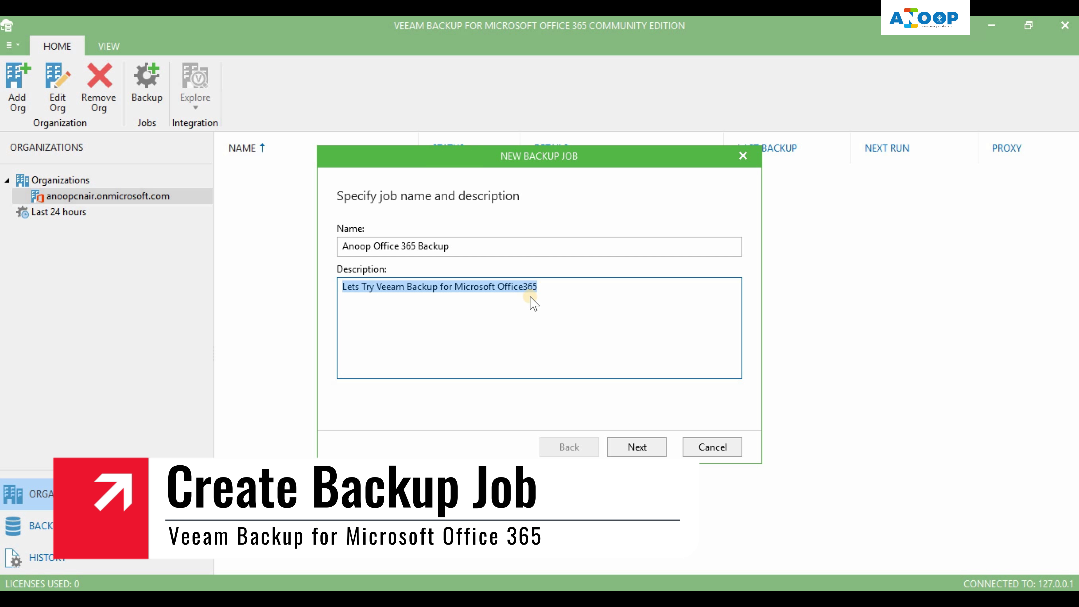
left_click(445, 248)
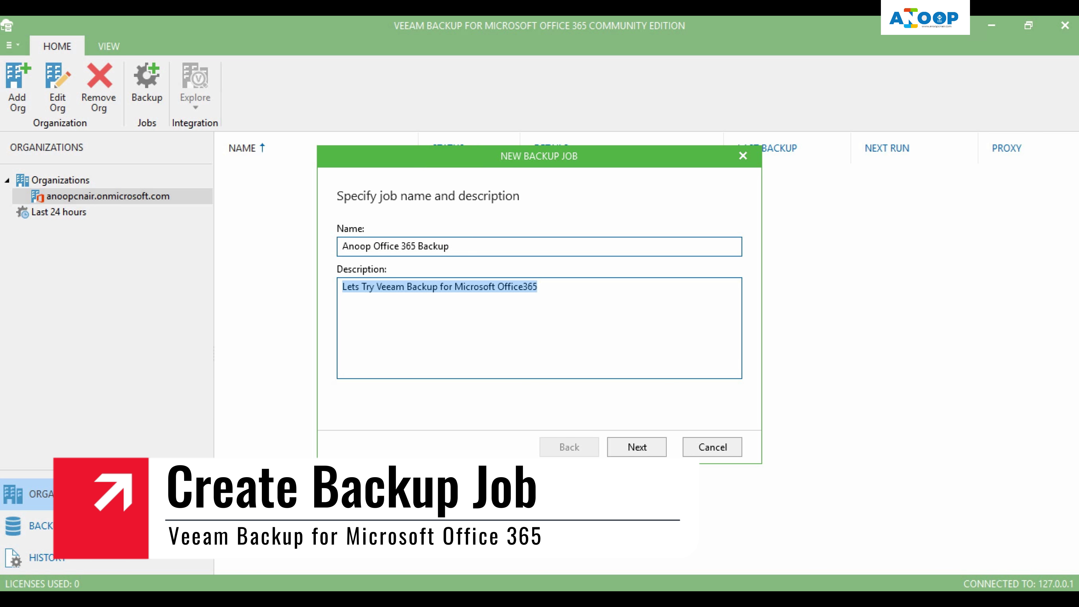
key("Return")
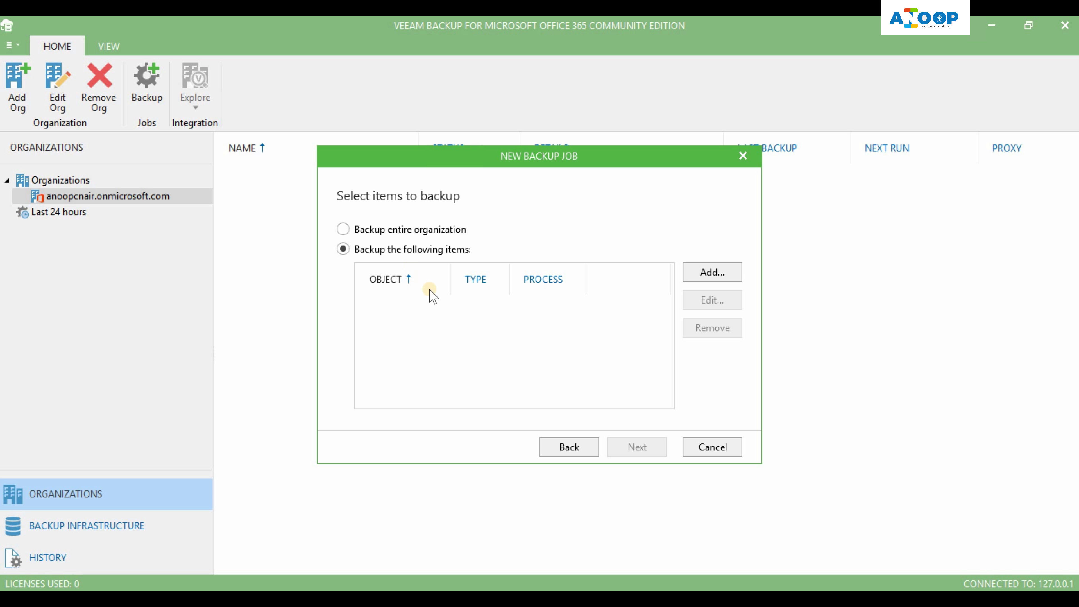
left_click(343, 230)
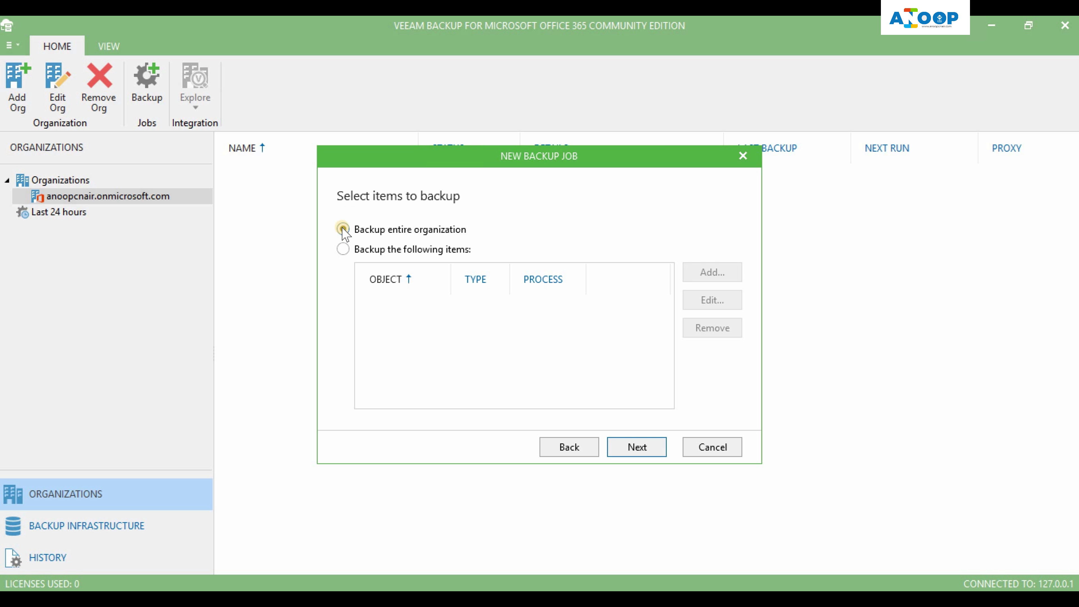
left_click(343, 249)
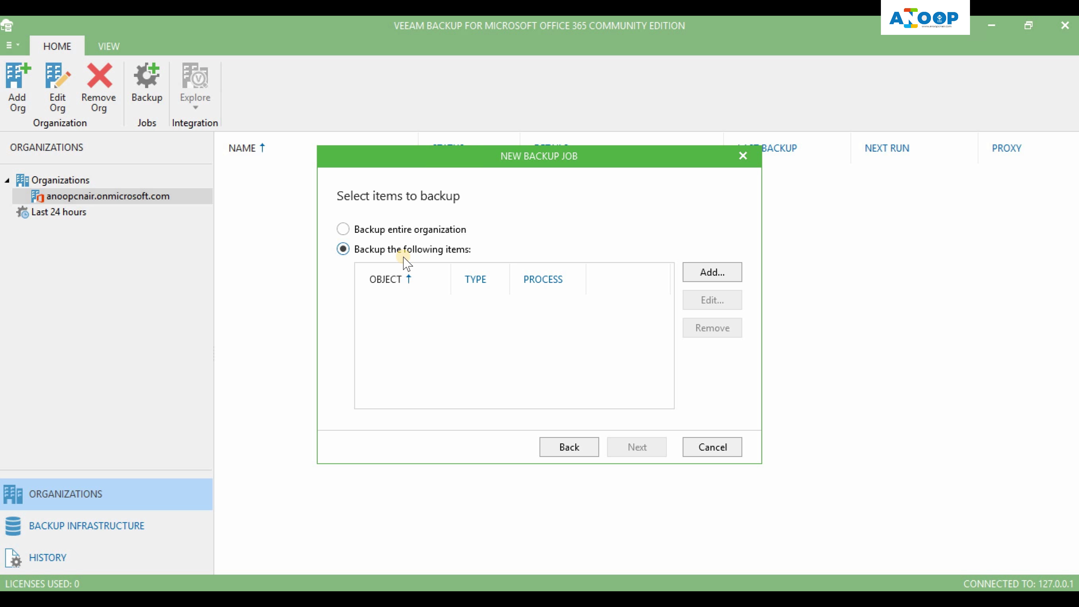
- Add one user to the job's backup items
left_click(710, 272)
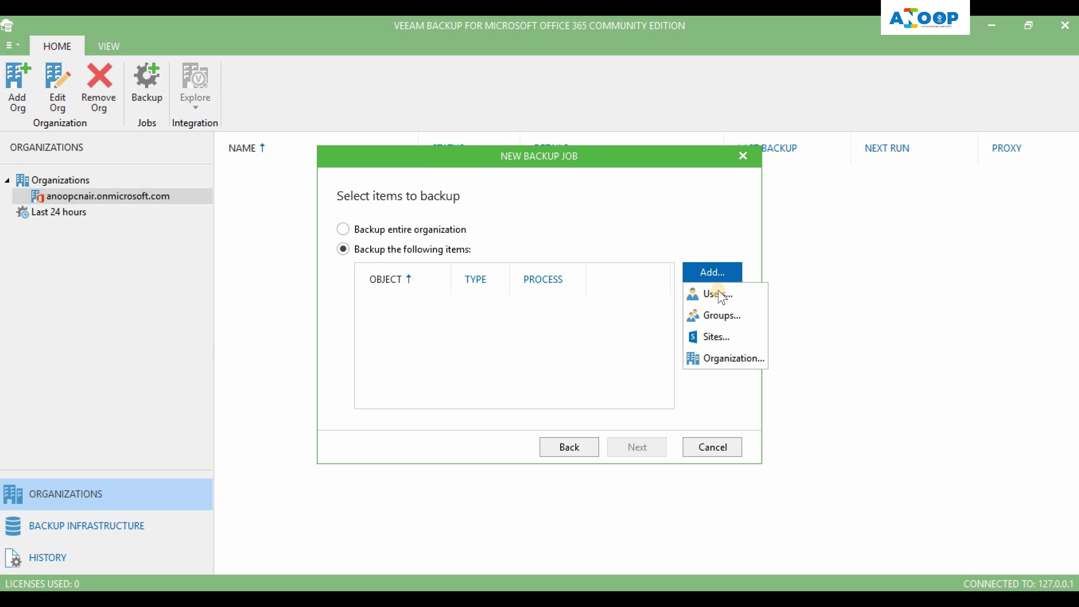
left_click(740, 303)
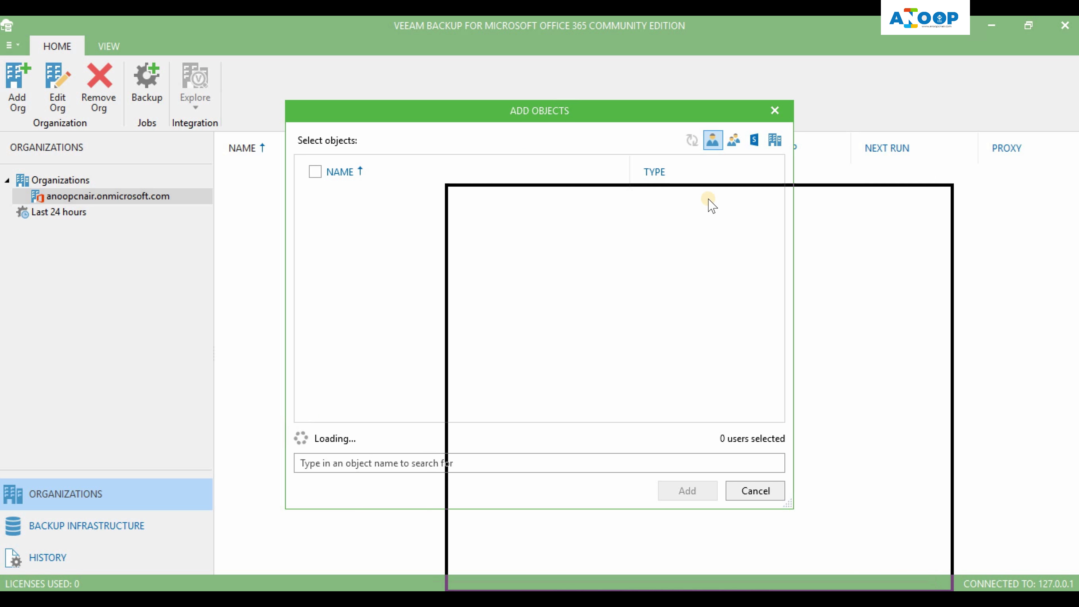
left_click_drag(709, 201, 780, 129)
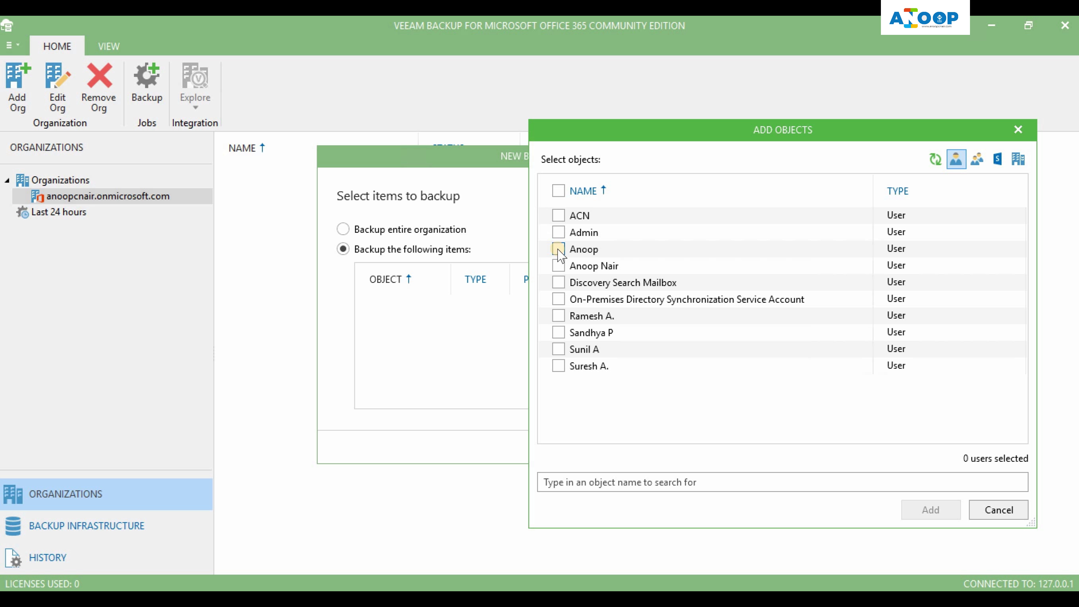
left_click(558, 249)
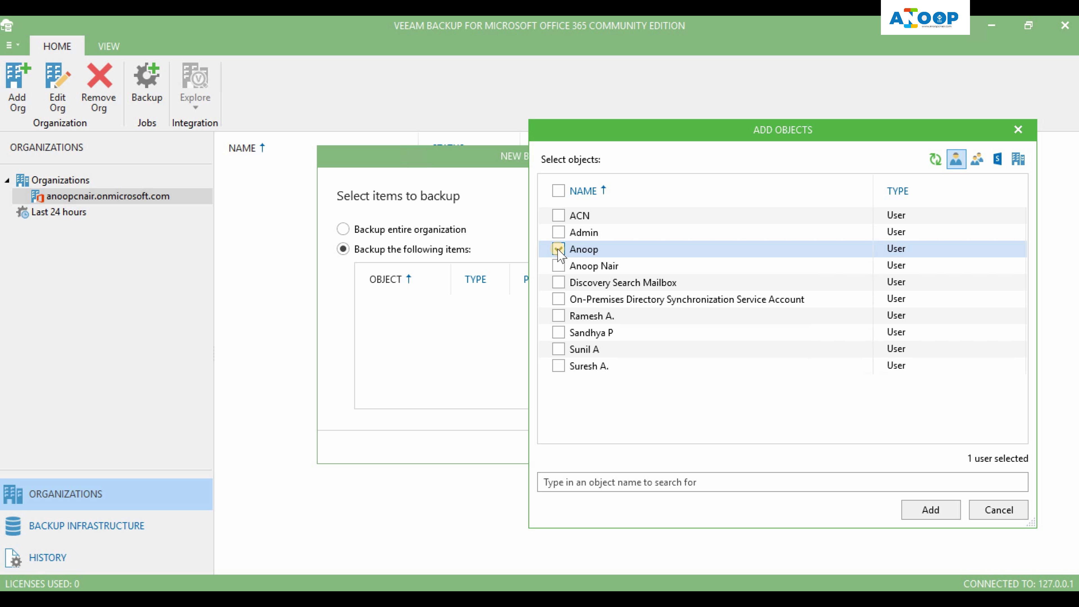
left_click(936, 512)
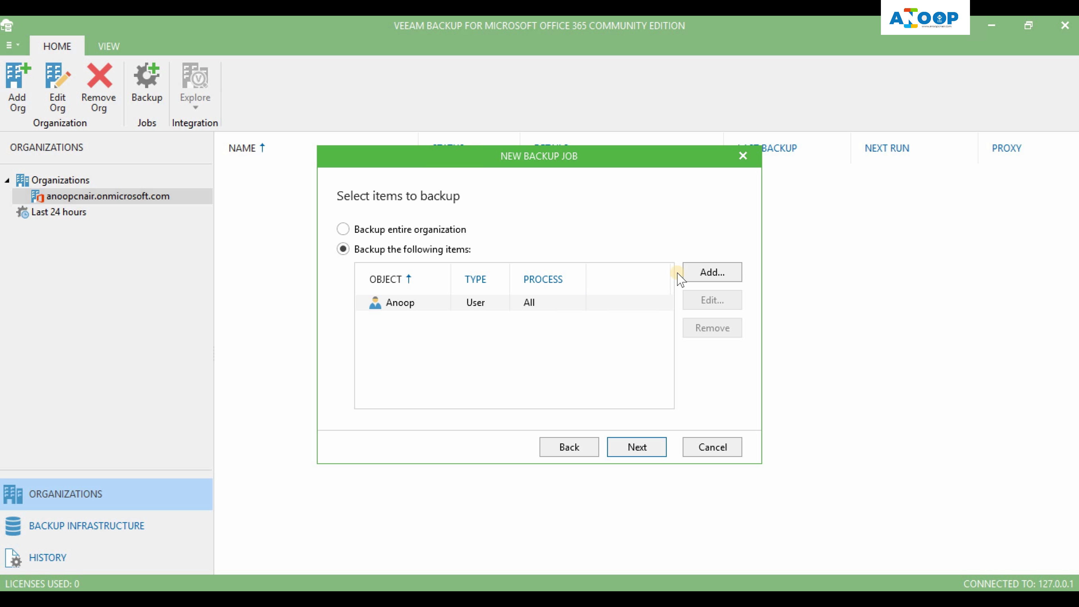
- Select the organization's personal-sites my.sharepoint.com SharePoint site under Personal Sites
left_click(703, 277)
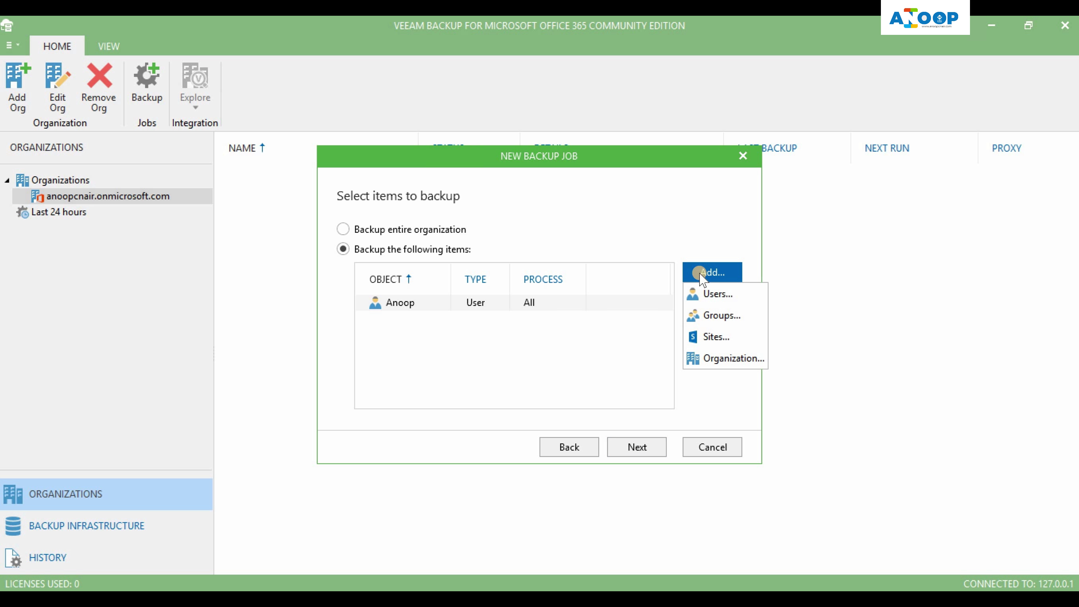
left_click(718, 317)
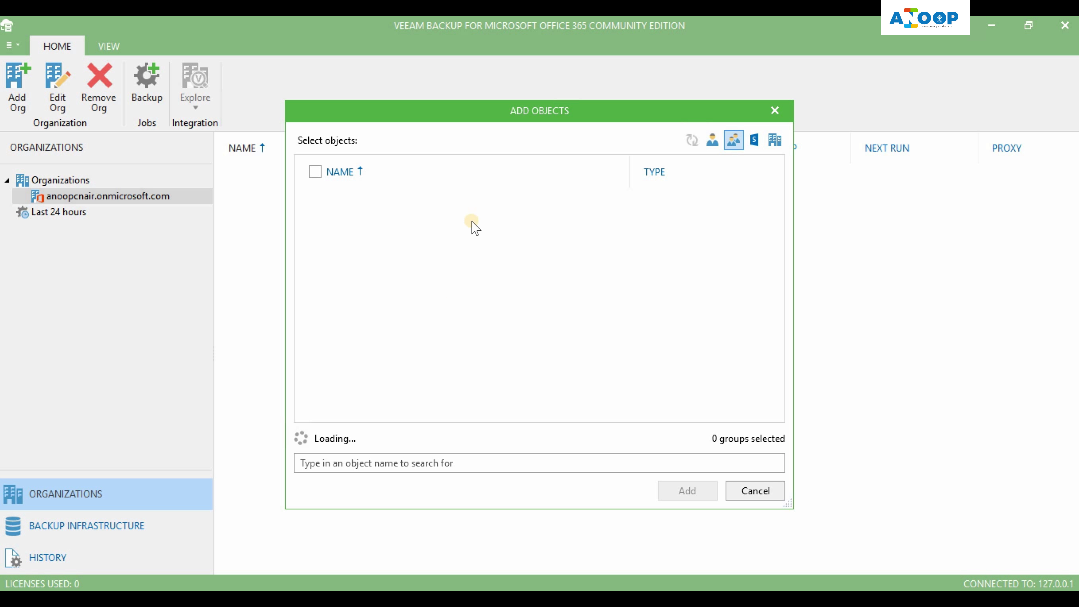
left_click_drag(467, 114, 609, 117)
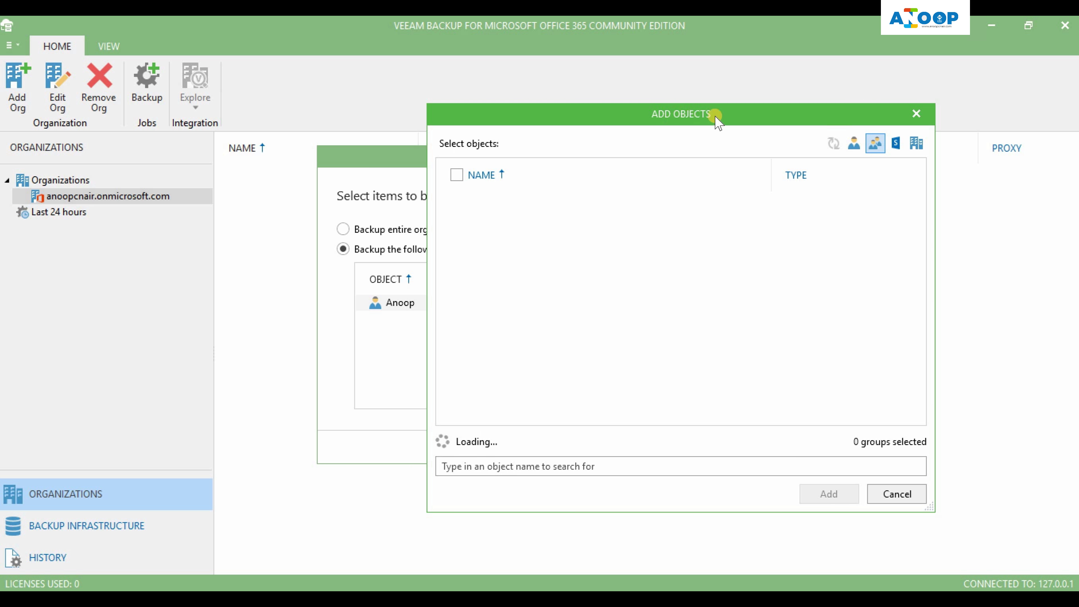
left_click_drag(716, 122, 734, 113)
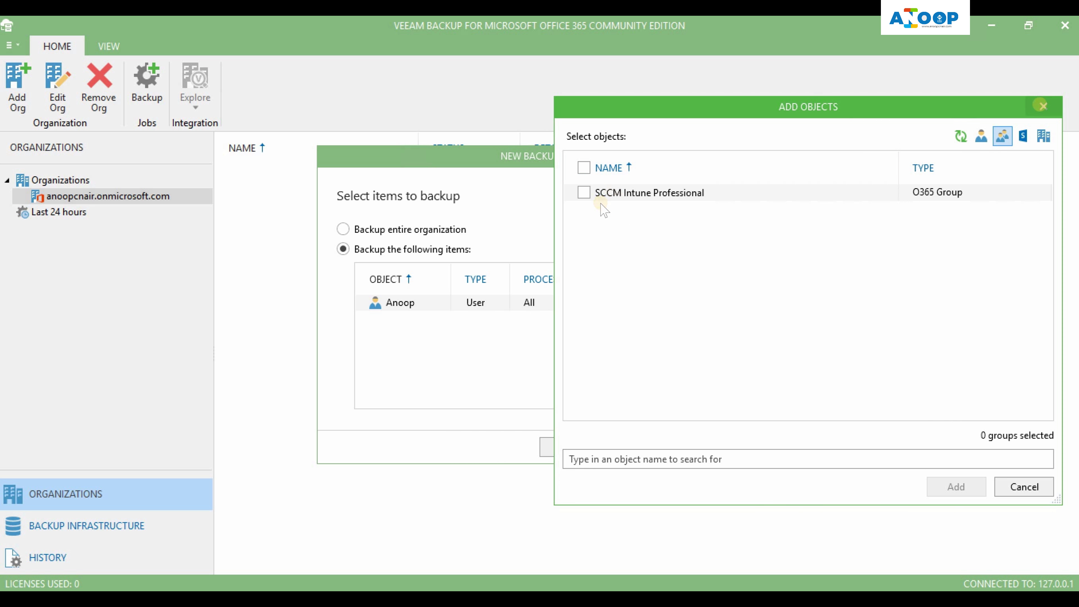
left_click(1024, 137)
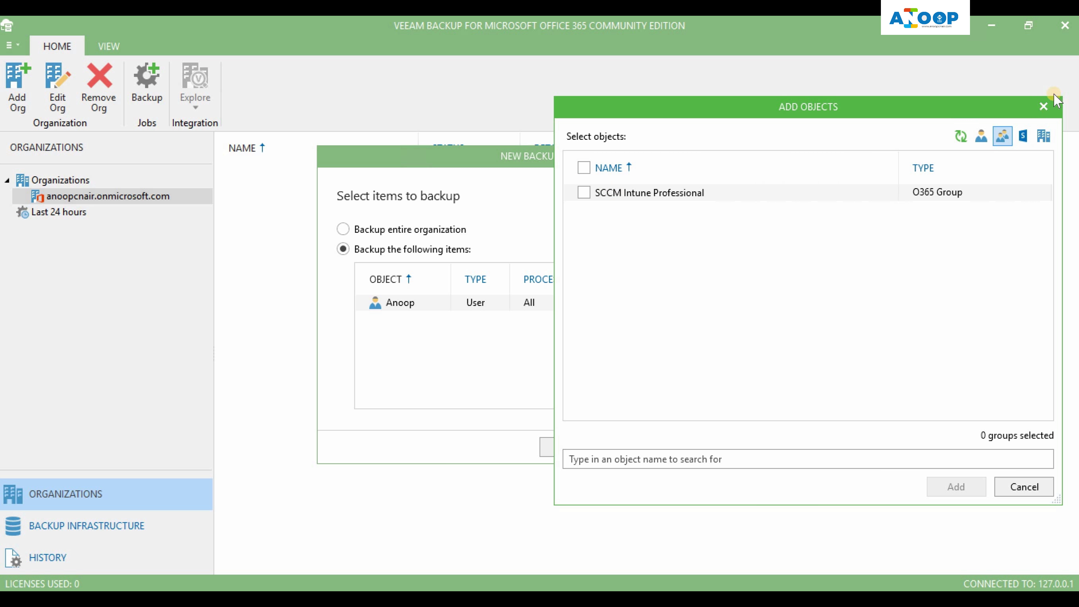
left_click(1024, 136)
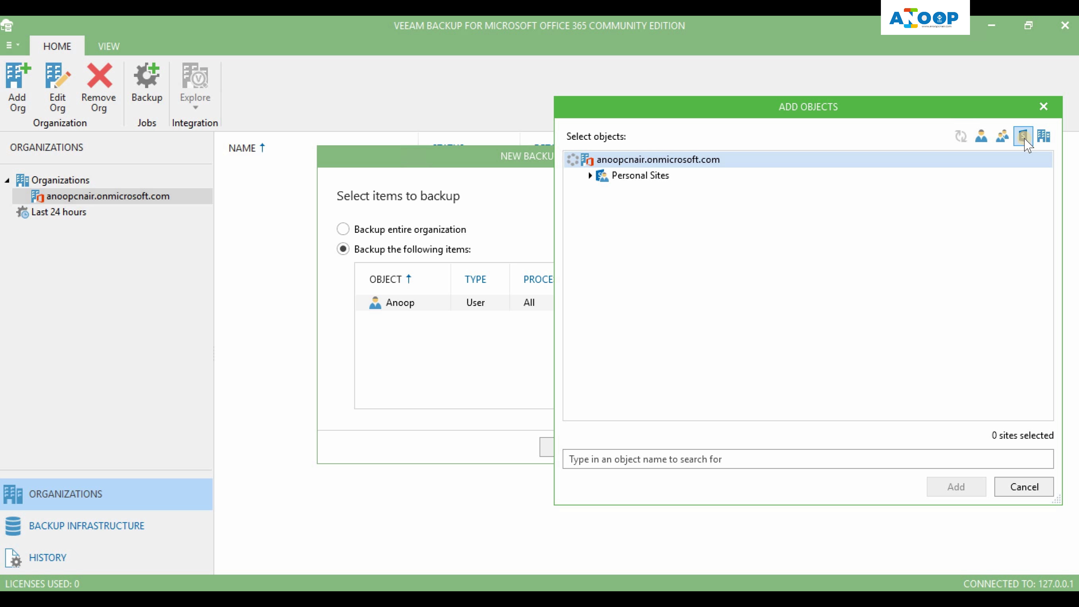
left_click(673, 194)
left_click(641, 175)
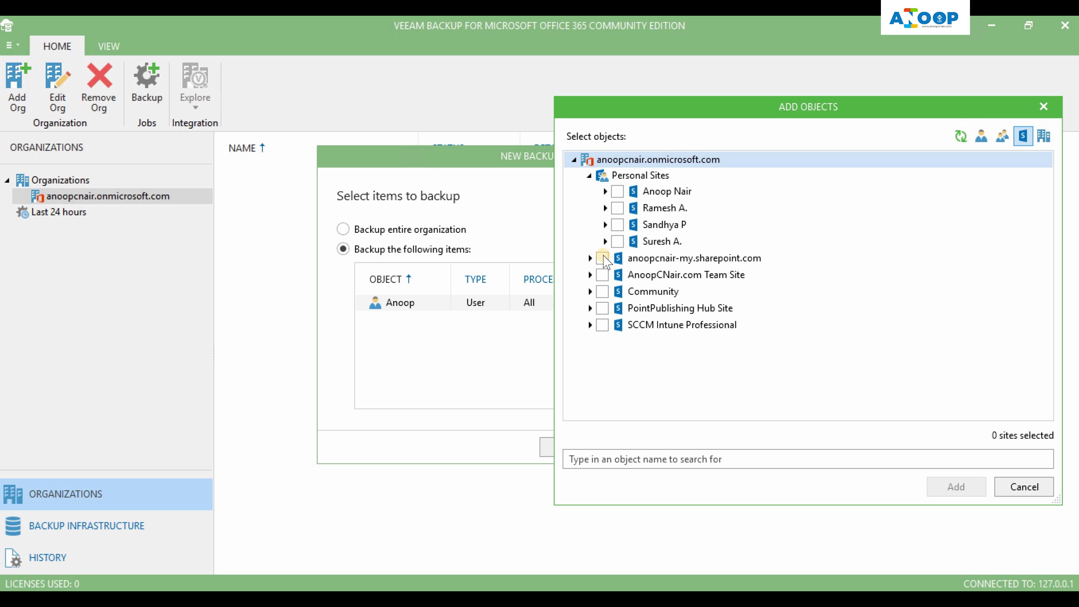
left_click(602, 259)
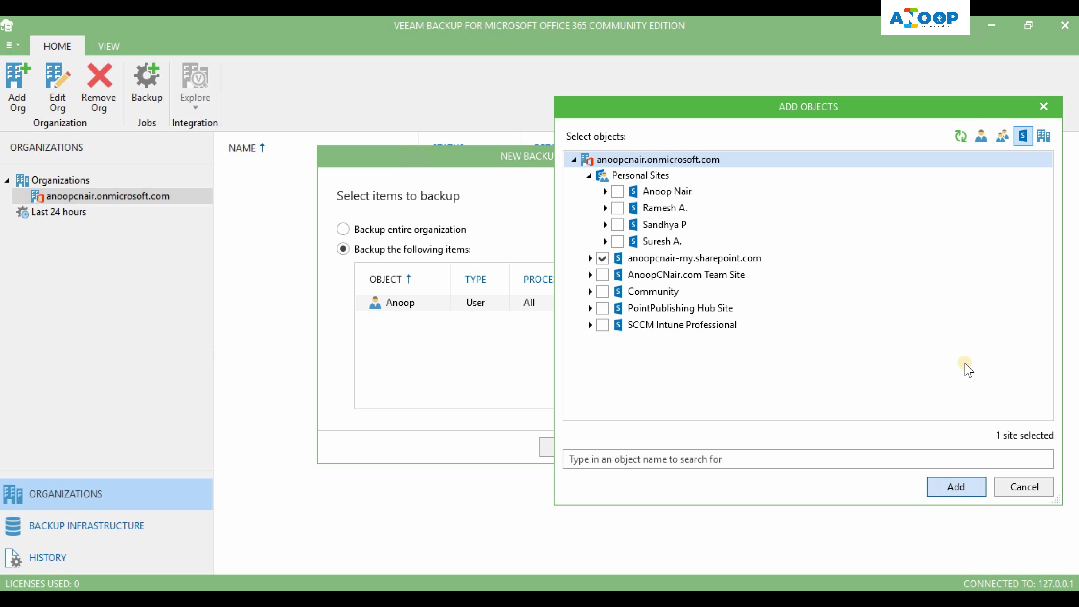
- Add the selected personal-sites SharePoint site to the backup items
left_click(954, 487)
left_click(712, 272)
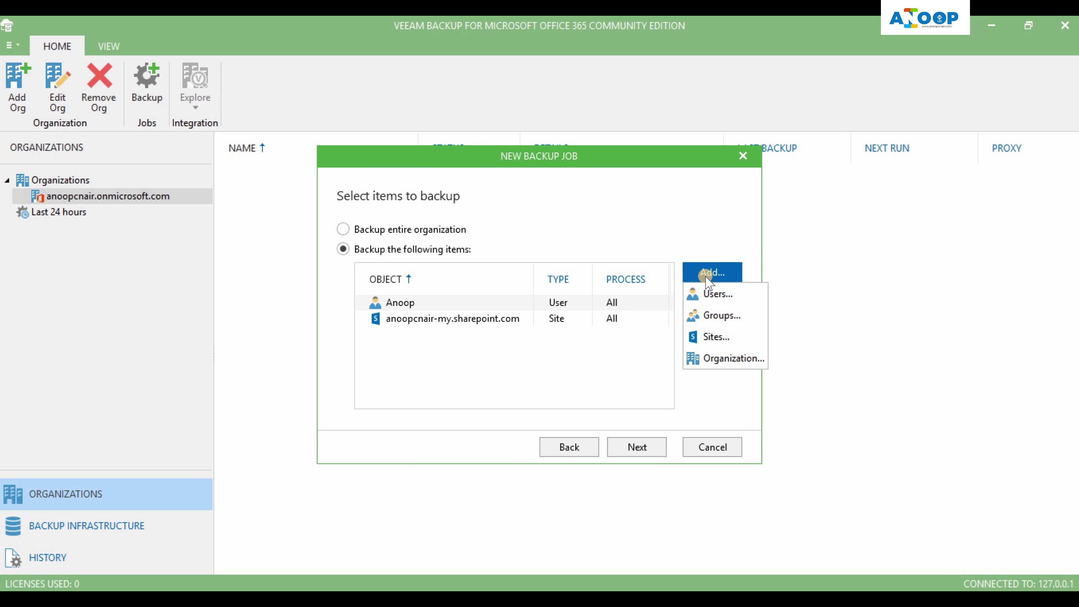
key("Escape")
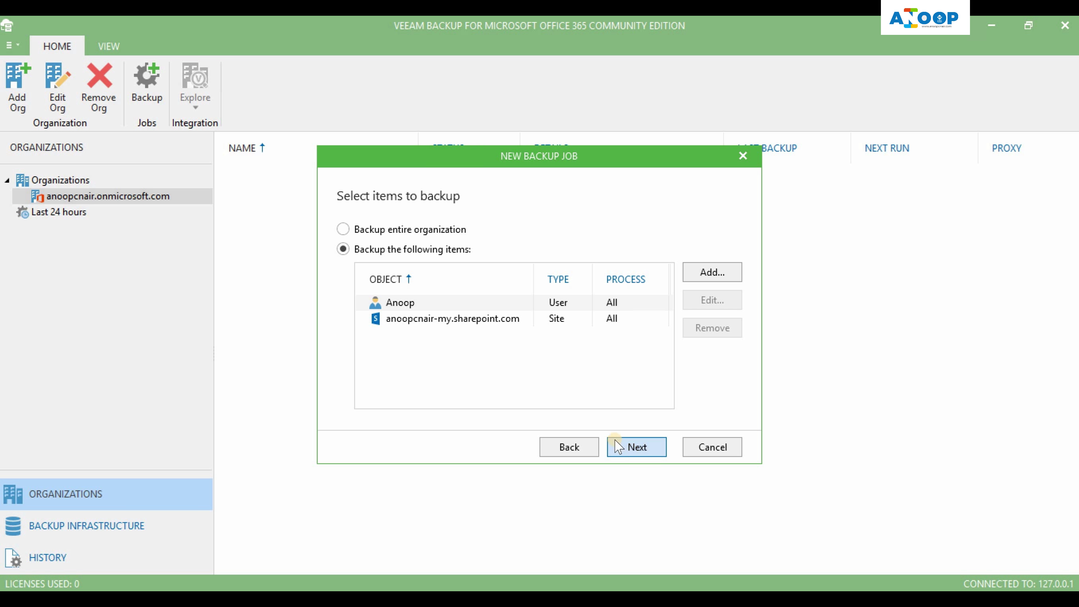
left_click(712, 272)
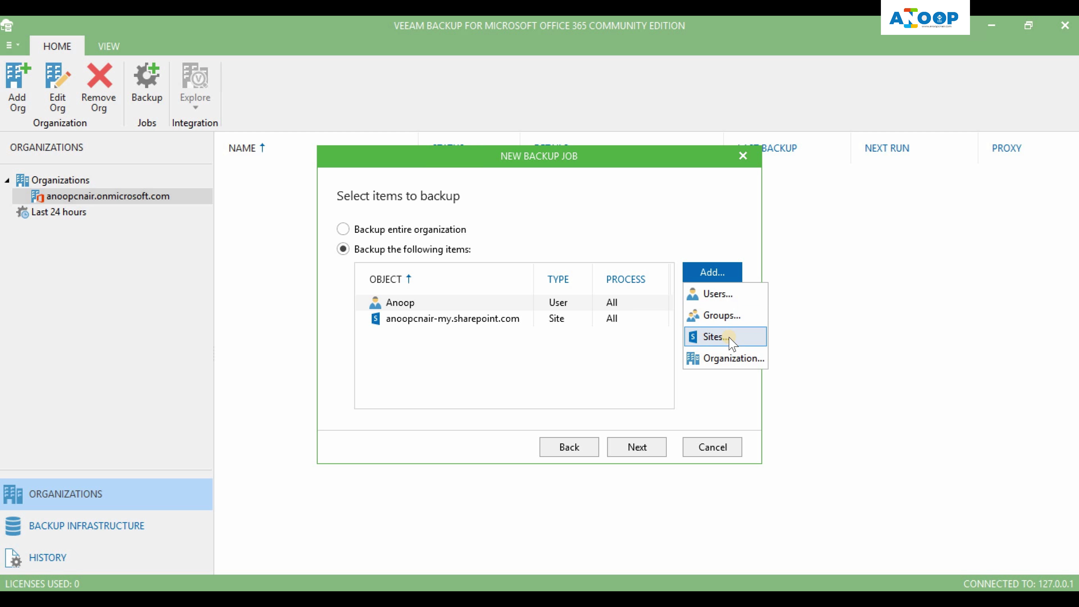
- Move to the exclusions step and leave the exclusion list empty
left_click(633, 446)
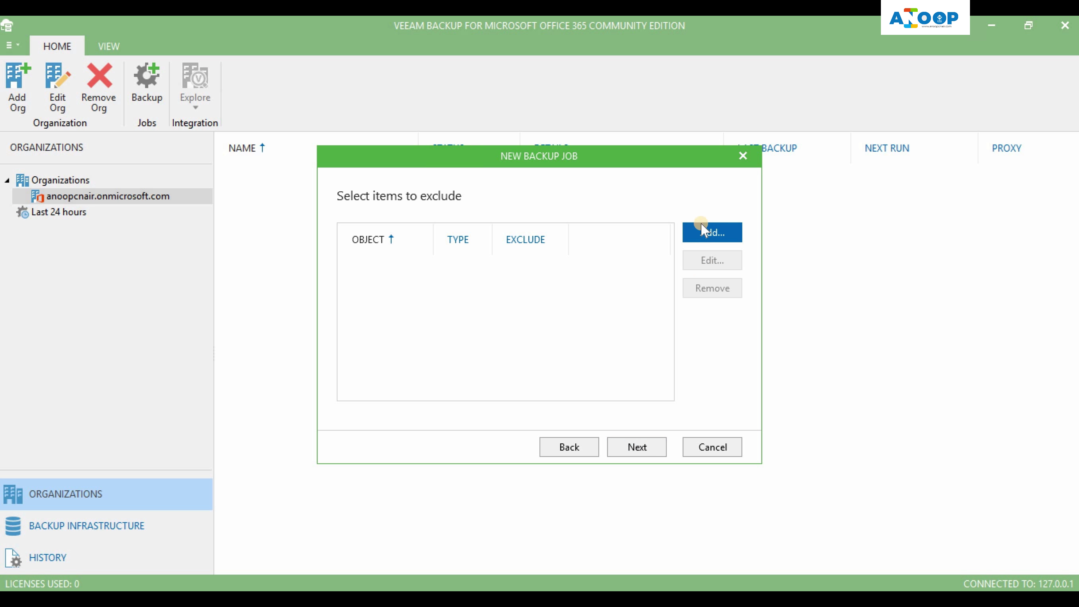
left_click(714, 233)
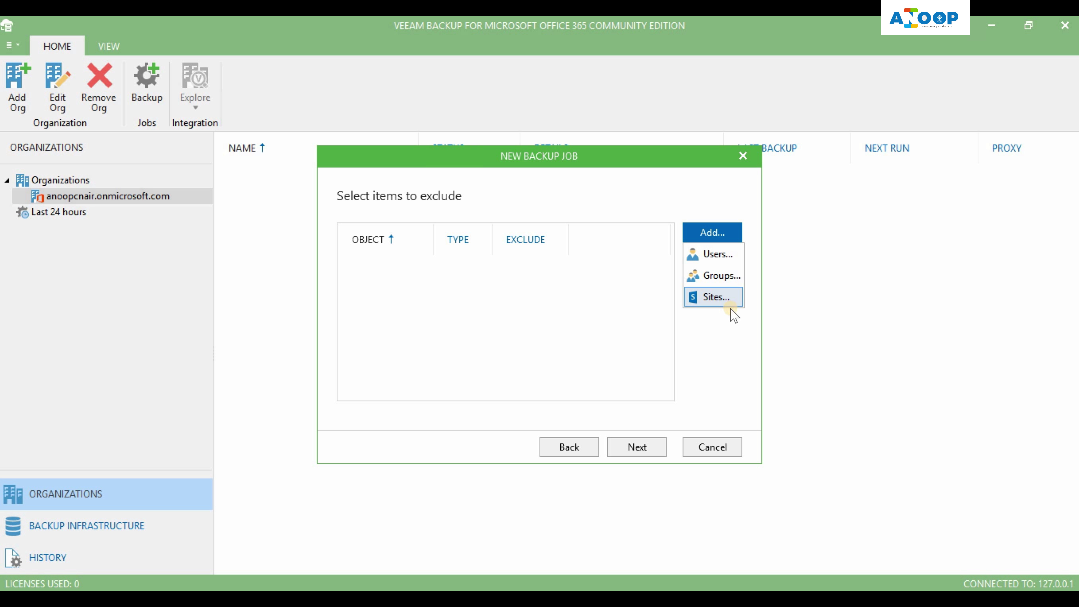
left_click(727, 338)
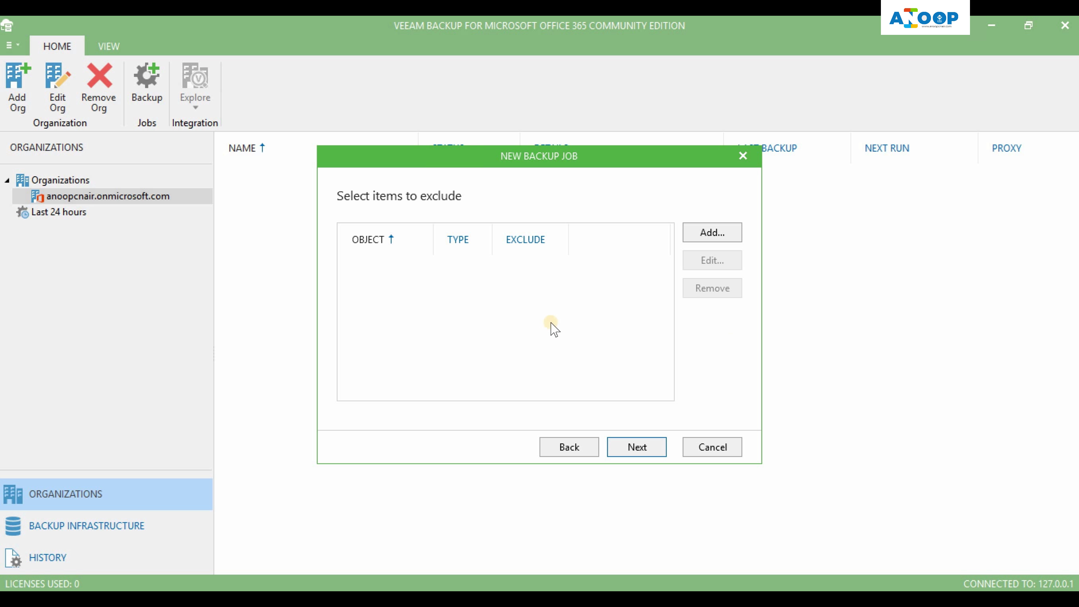
- Keep the default backup proxy and Default Backup Repository, then continue to scheduling
left_click(639, 447)
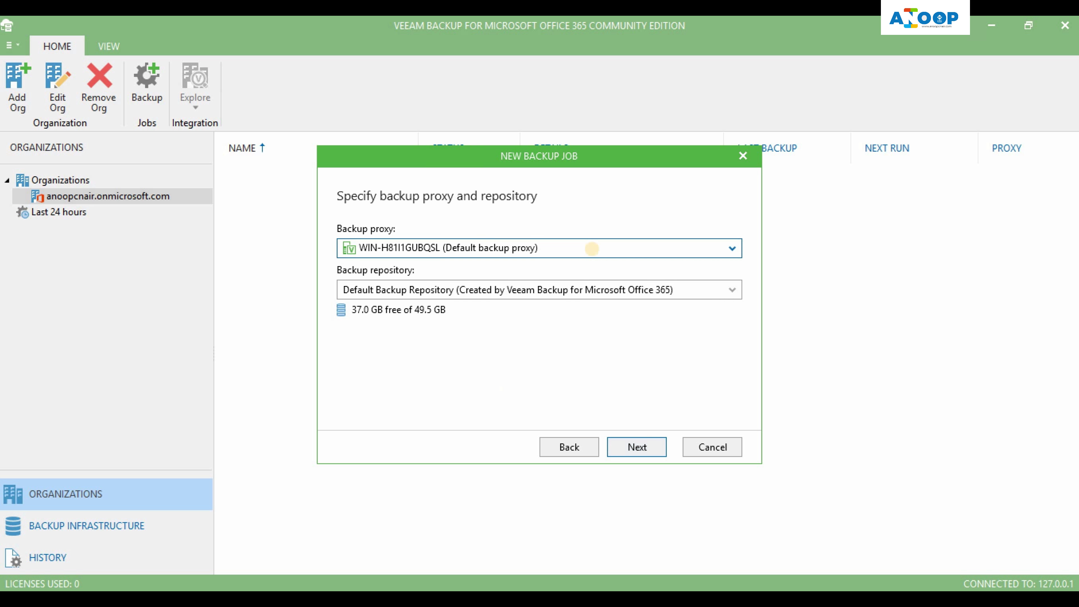
left_click(594, 254)
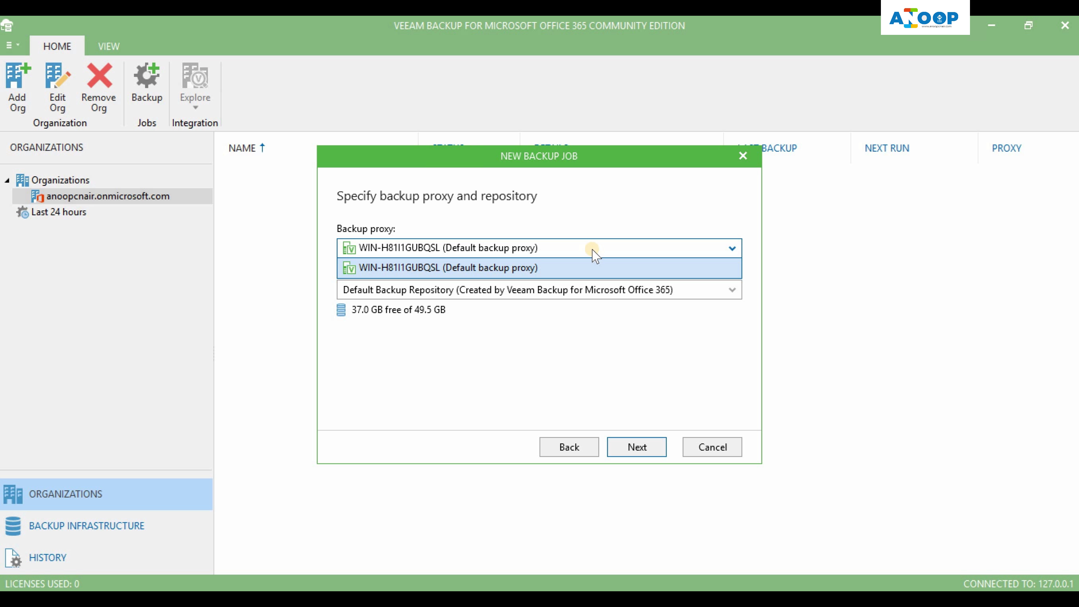
left_click(594, 254)
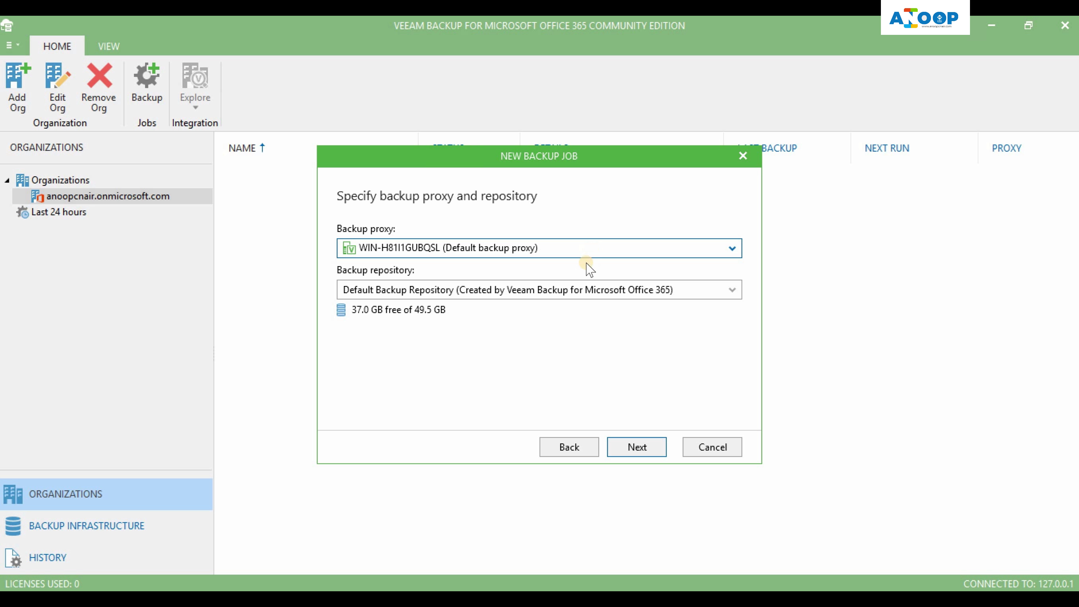
left_click(611, 297)
left_click(612, 299)
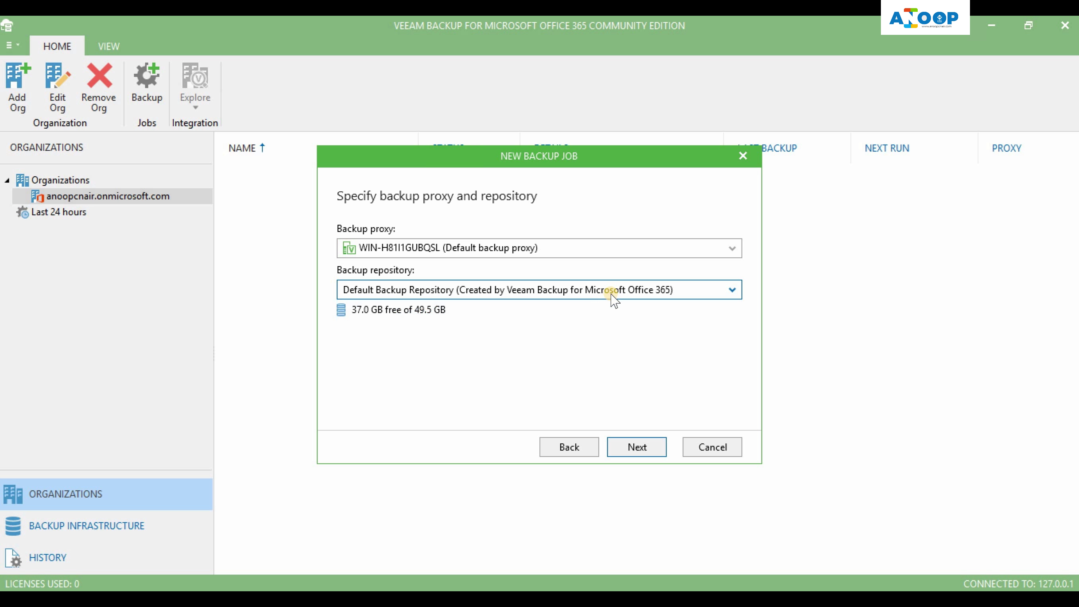
left_click(637, 447)
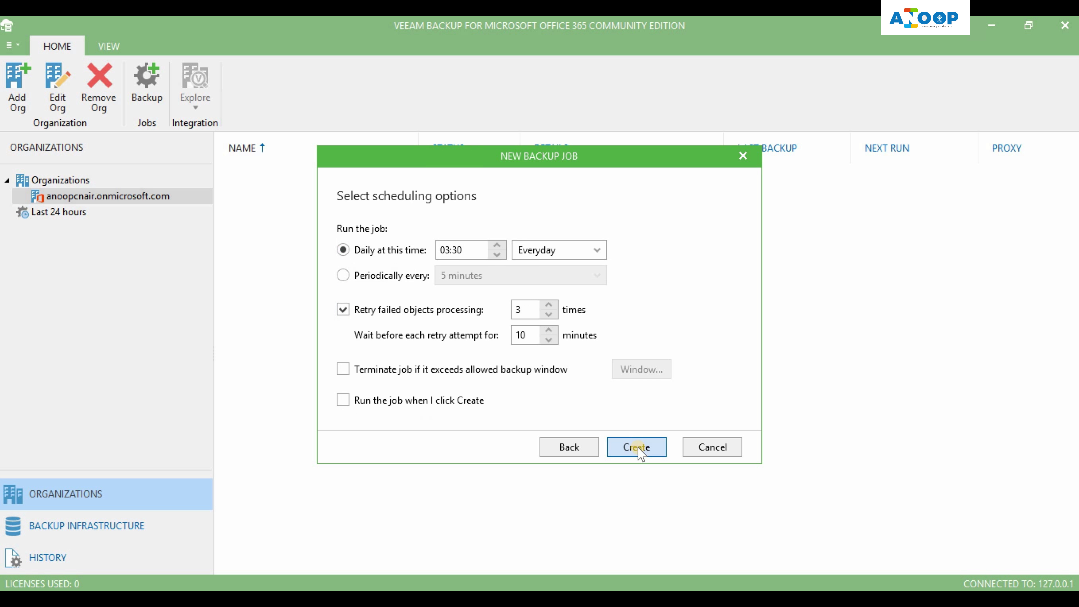
- Keep the Daily 03:30 schedule with no backup window limit, then create and run the job
left_click(343, 275)
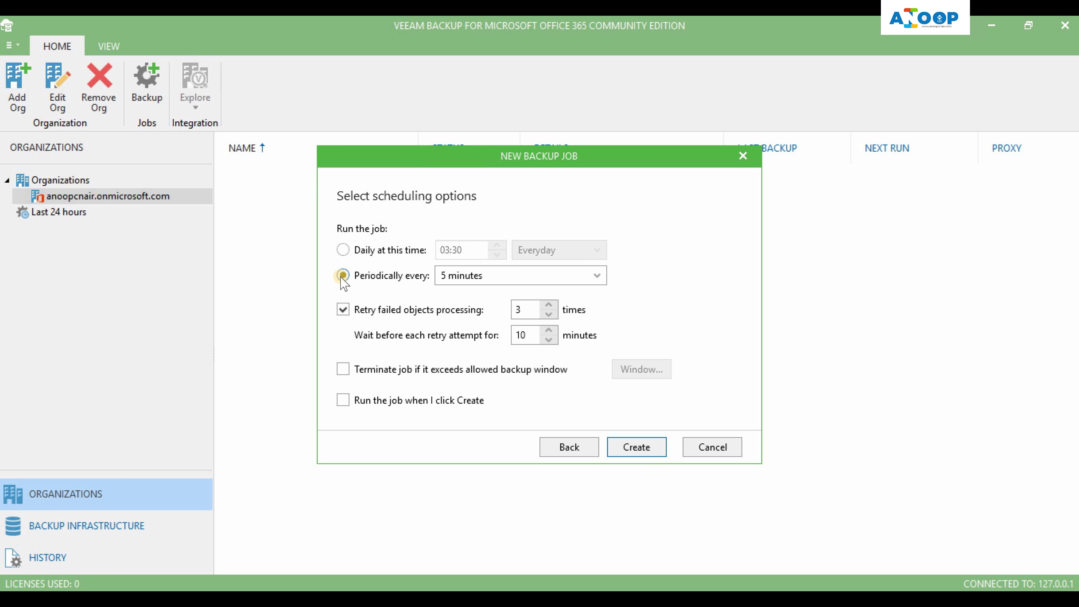
left_click(343, 250)
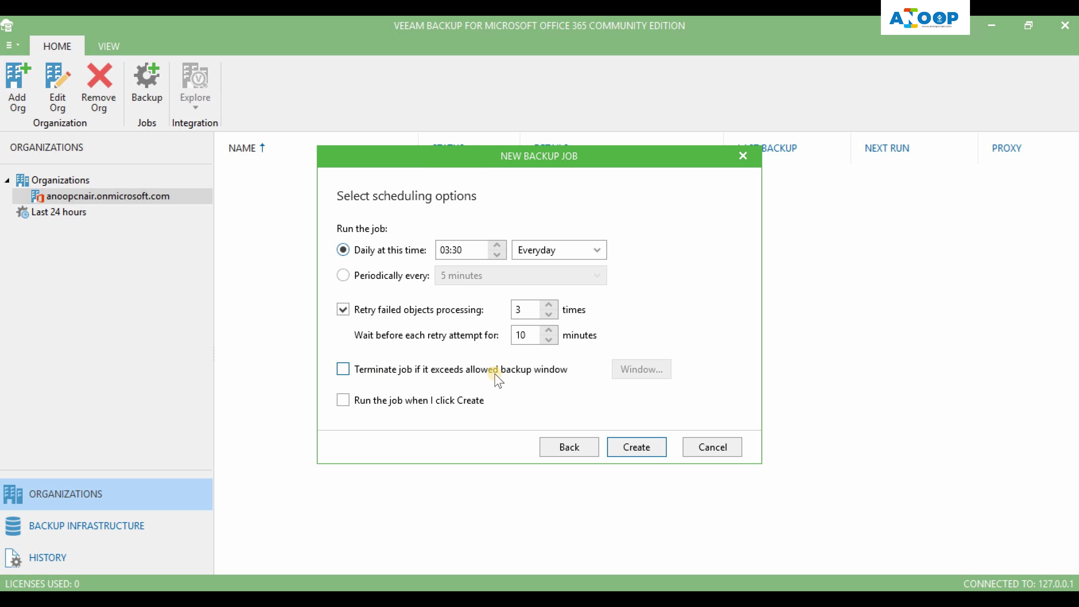
left_click(384, 373)
left_click(646, 369)
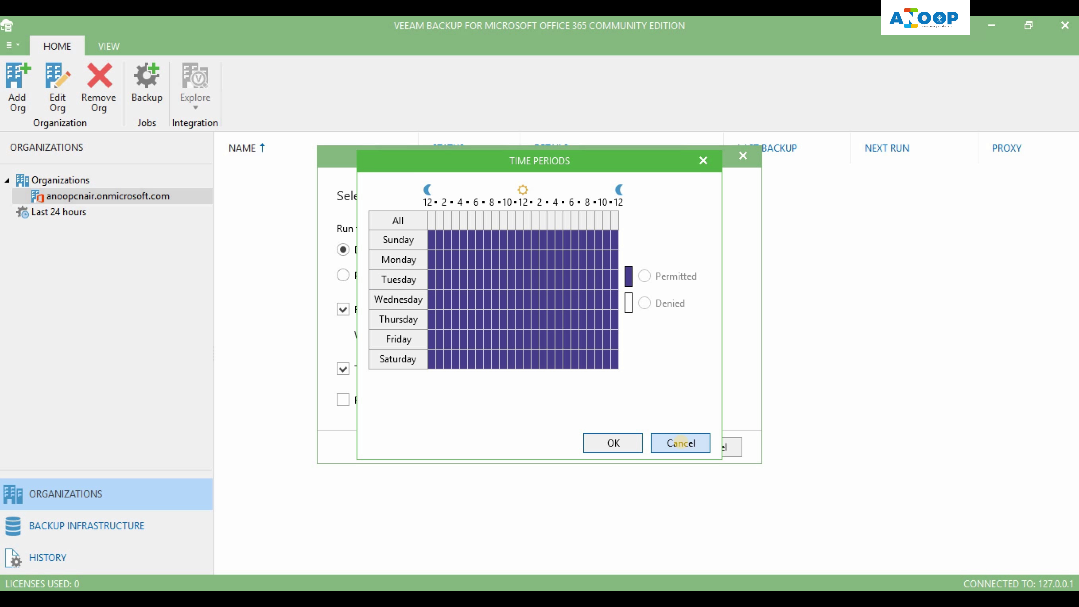
left_click(681, 443)
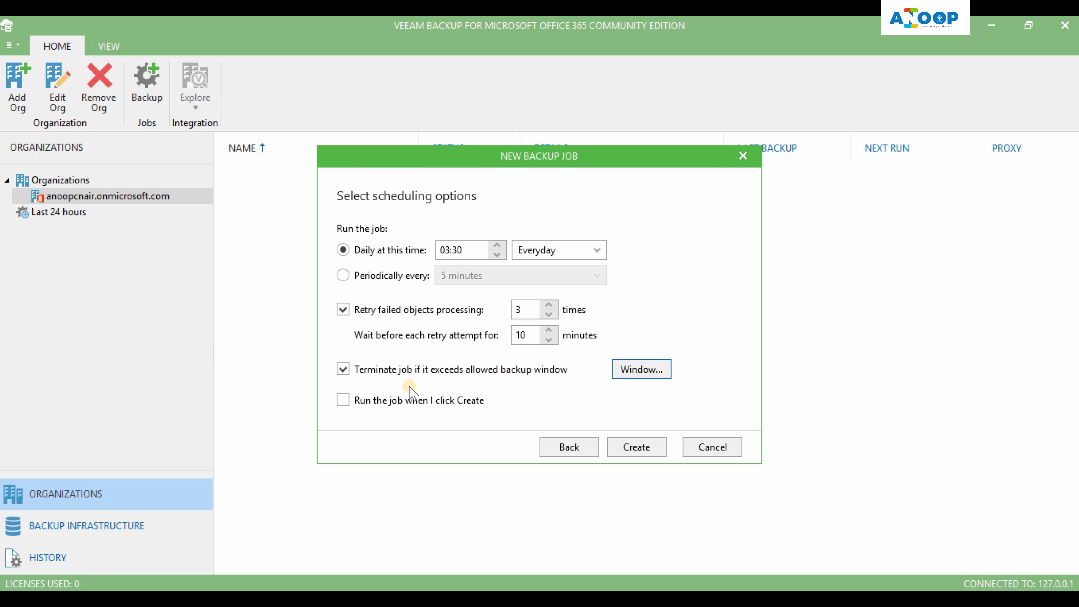
left_click(343, 369)
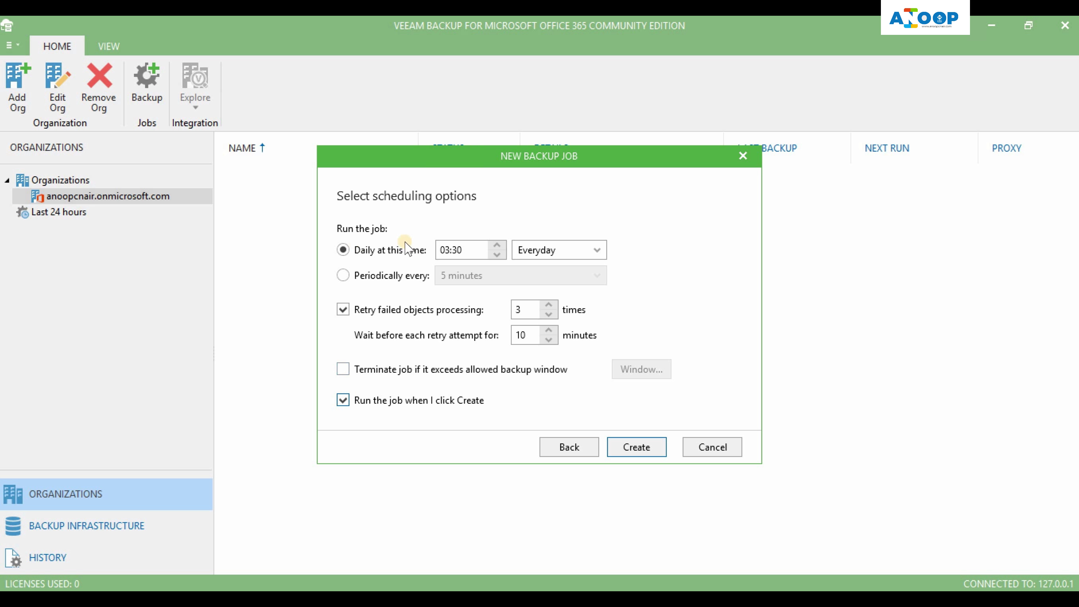
left_click(628, 448)
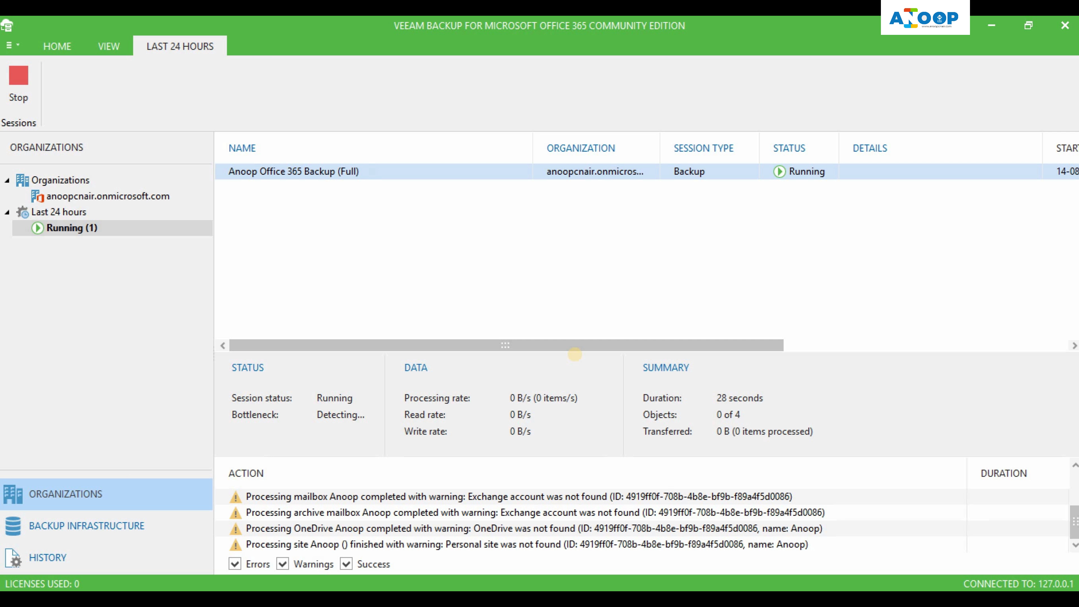
- Enlarge the session details pane to follow the first session's action log
left_click_drag(576, 356, 576, 313)
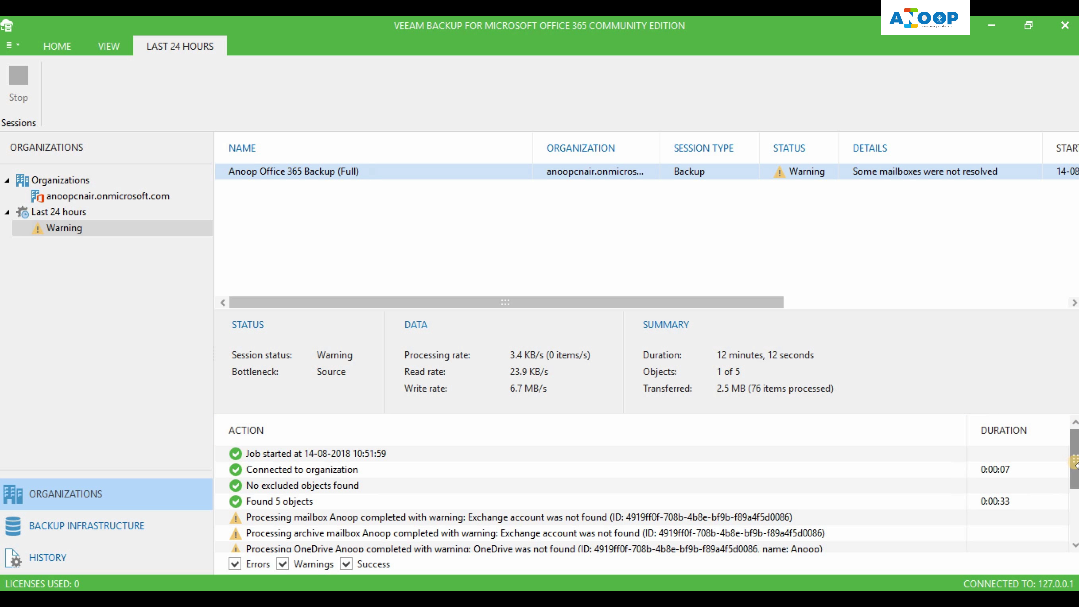
left_click_drag(1075, 463, 1075, 512)
- Browse the 2018 backup data folder, then return to C:\VeeamRepository
left_click(411, 502)
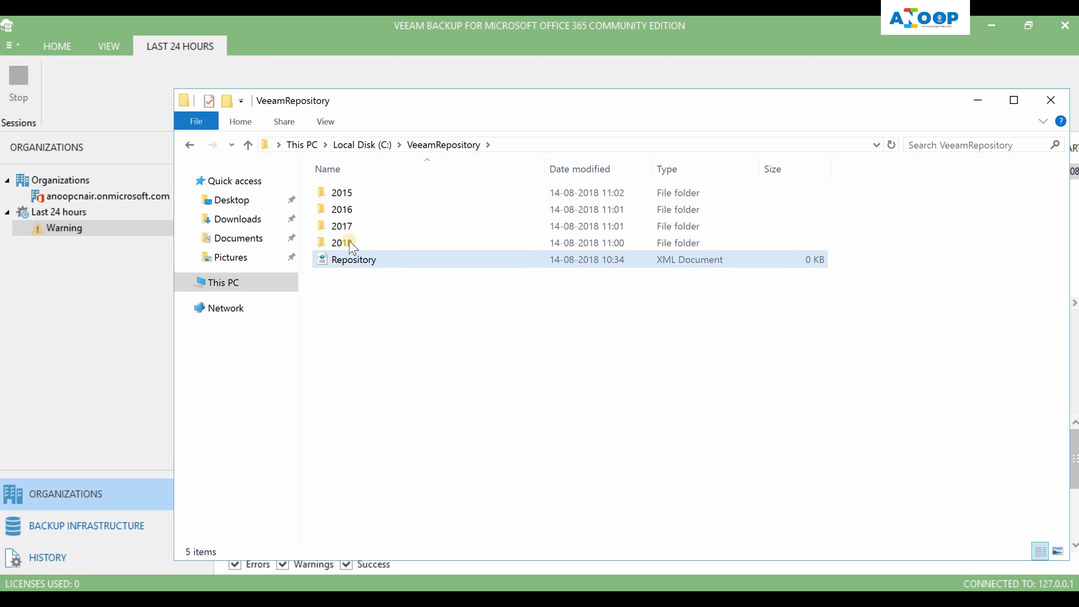
double_click(348, 243)
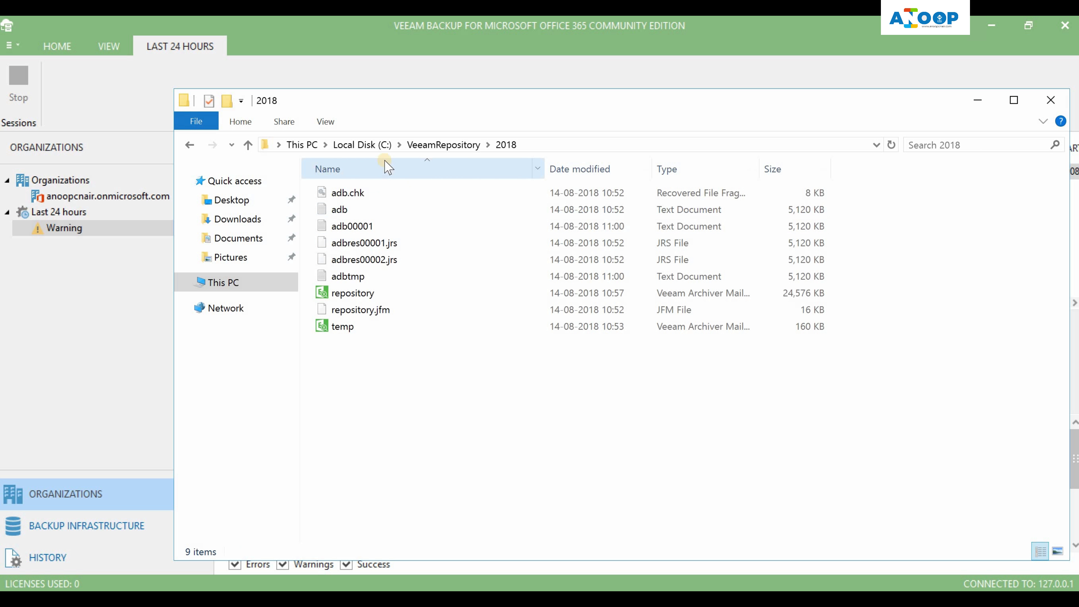
left_click(433, 148)
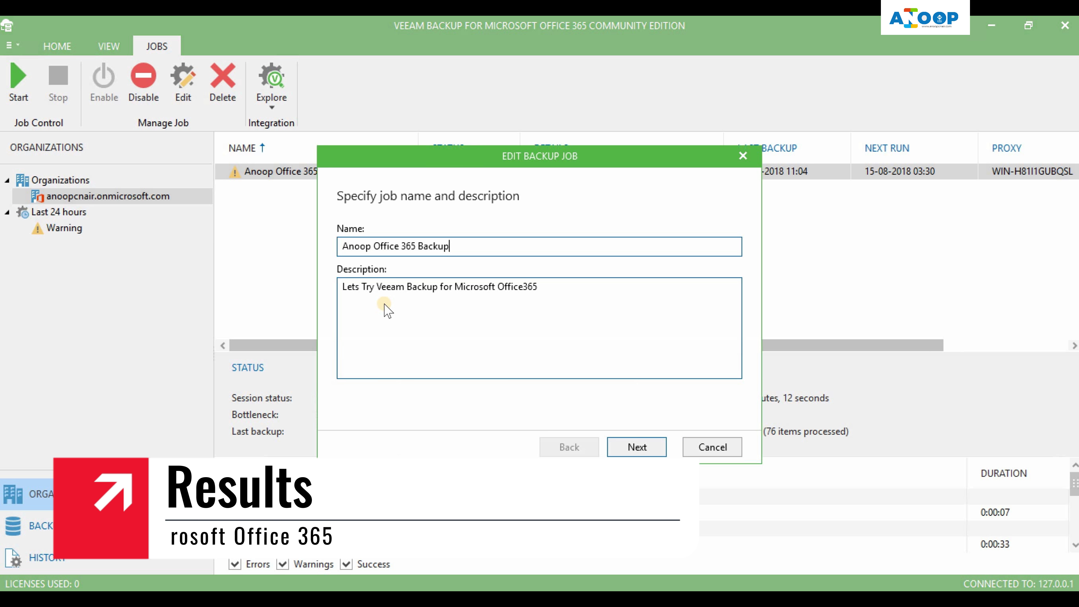
- Remove the original user and add the other user to the job's backup items
left_click(614, 444)
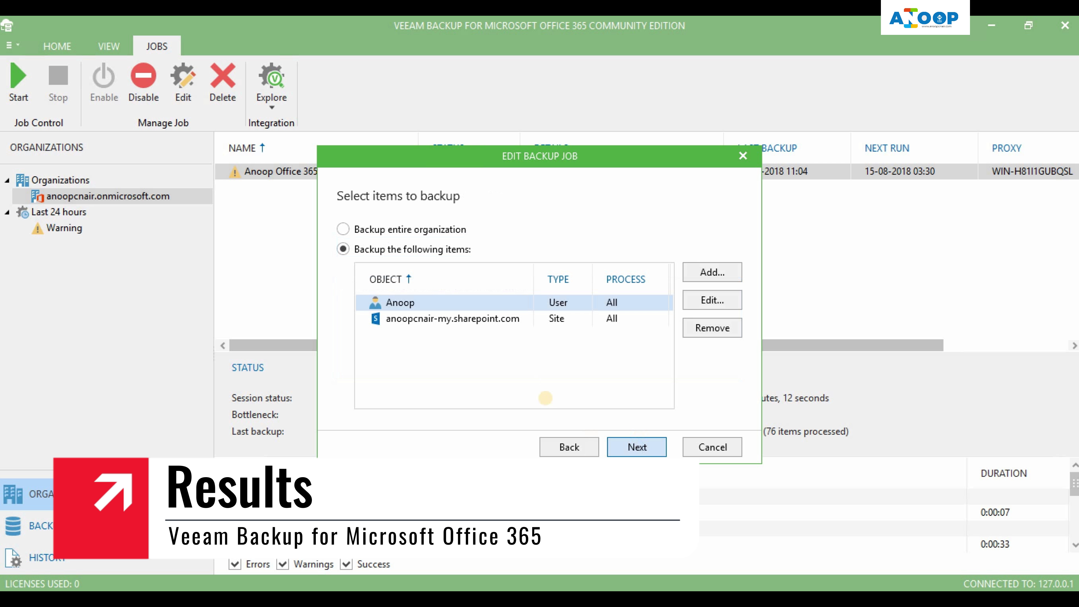
left_click(712, 328)
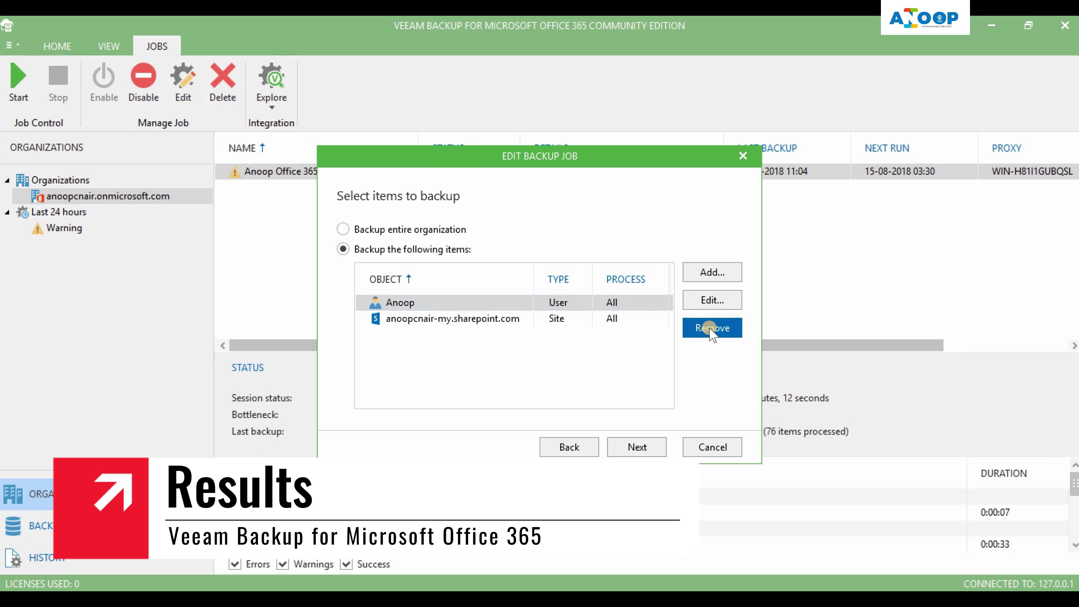
left_click(718, 272)
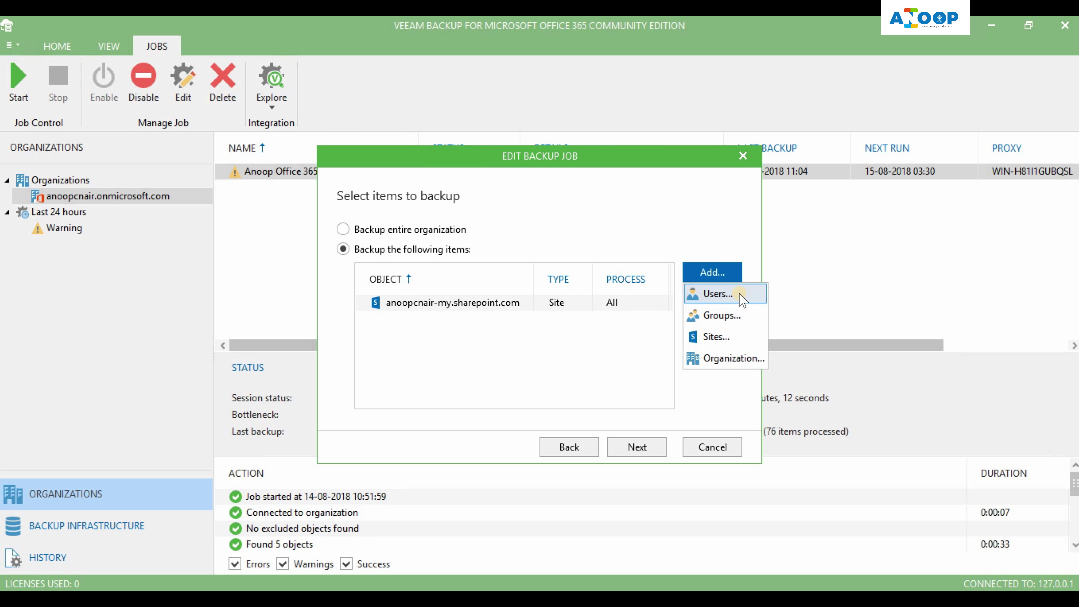
left_click(718, 293)
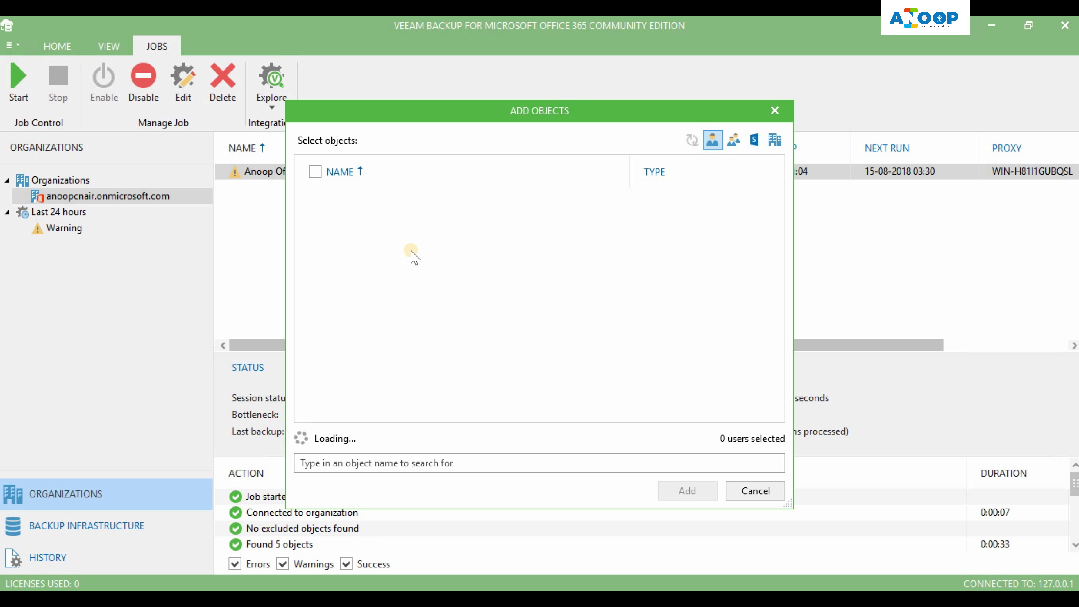
left_click_drag(432, 113, 627, 113)
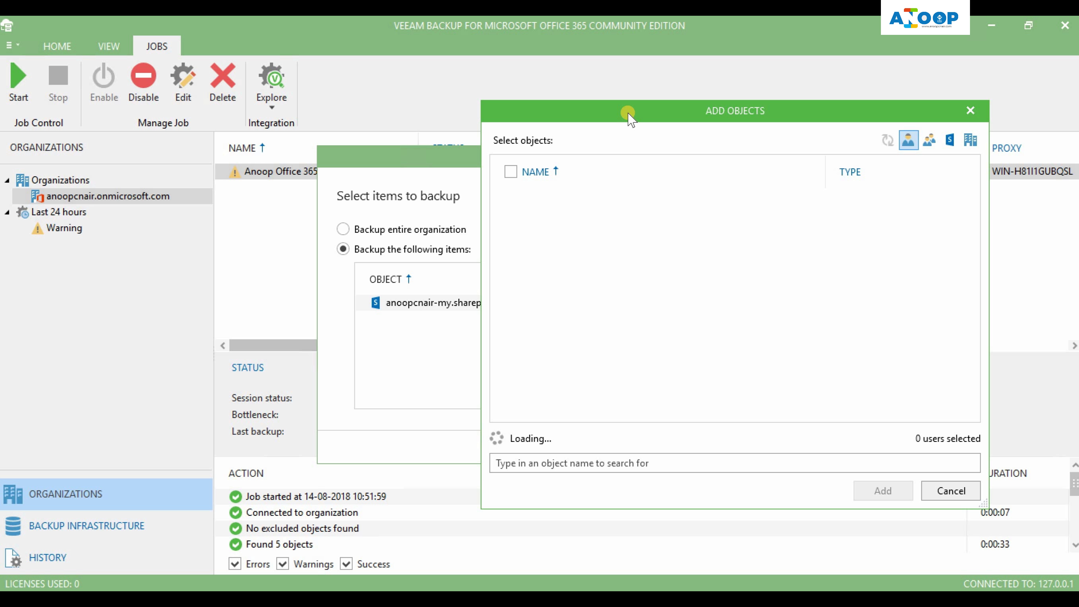
left_click(510, 346)
left_click(890, 493)
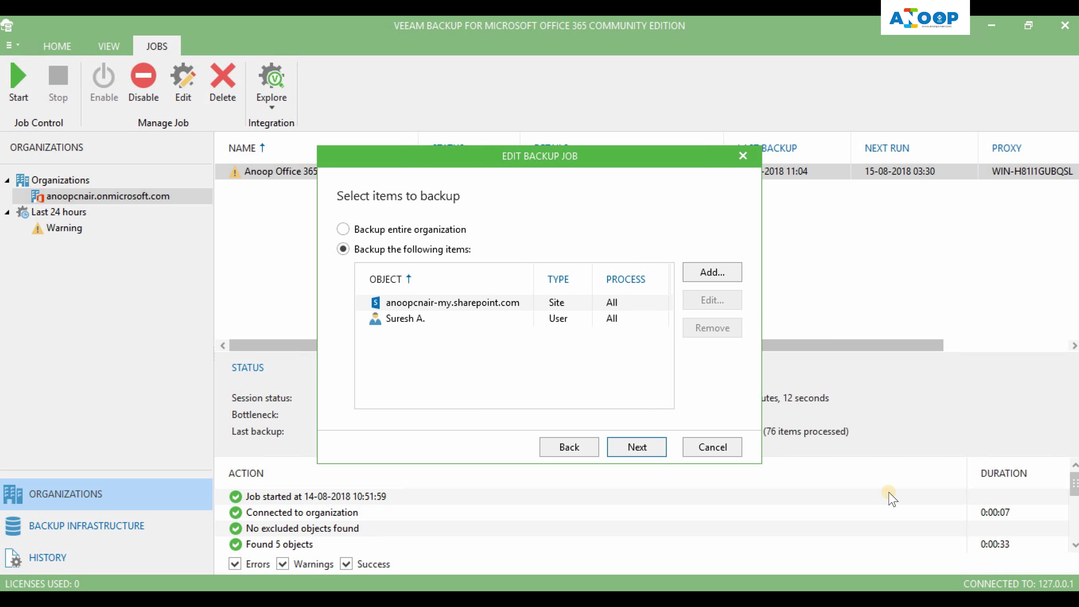
- Keep the exclusions, proxy, repository and schedule settings, then save and run the job
left_click(637, 447)
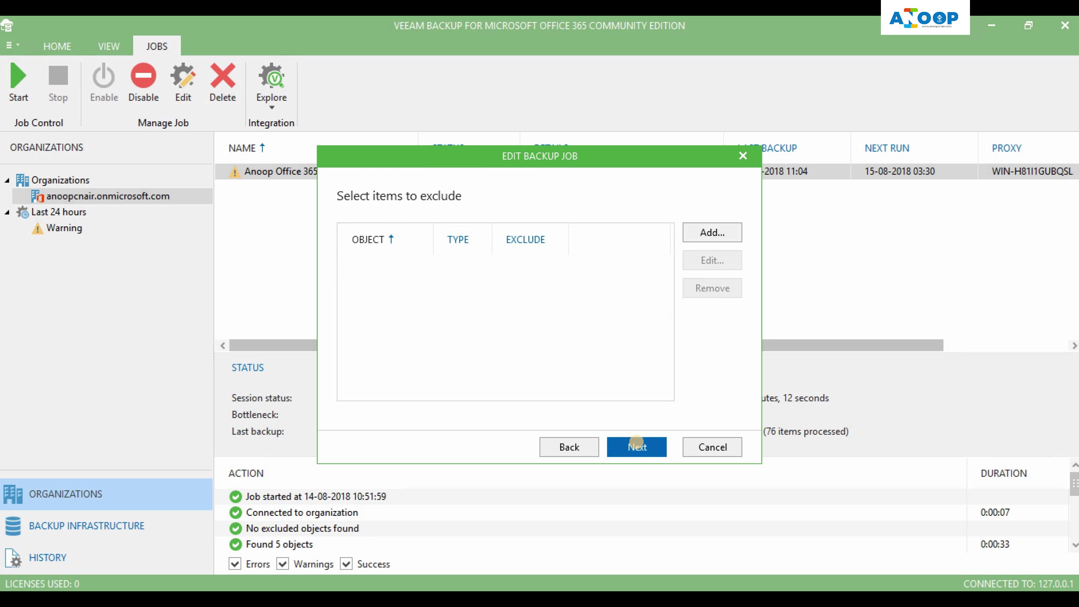
left_click(638, 447)
left_click(638, 447)
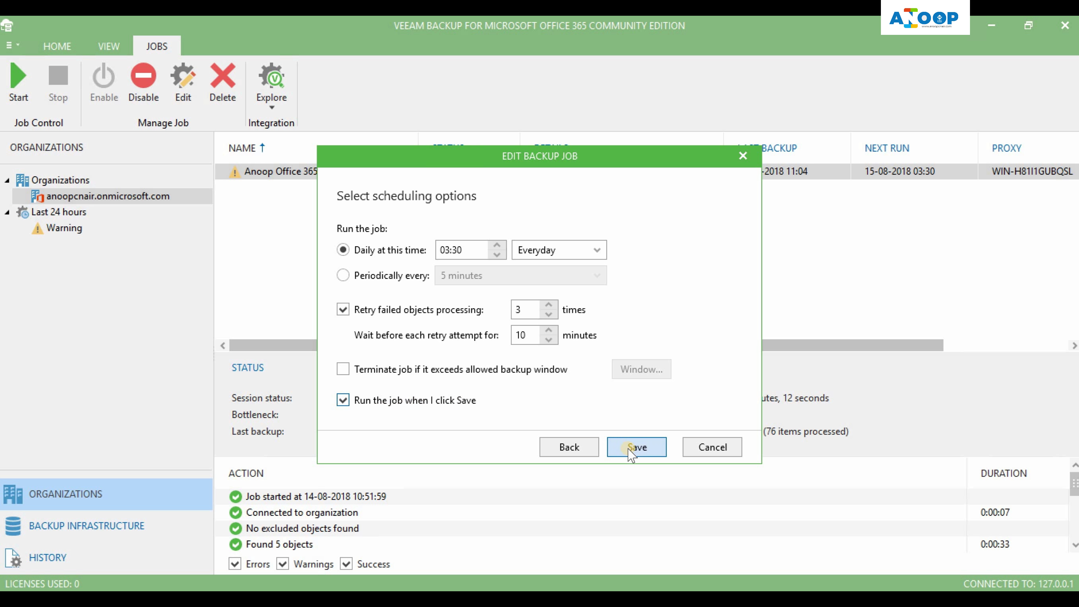
left_click(636, 447)
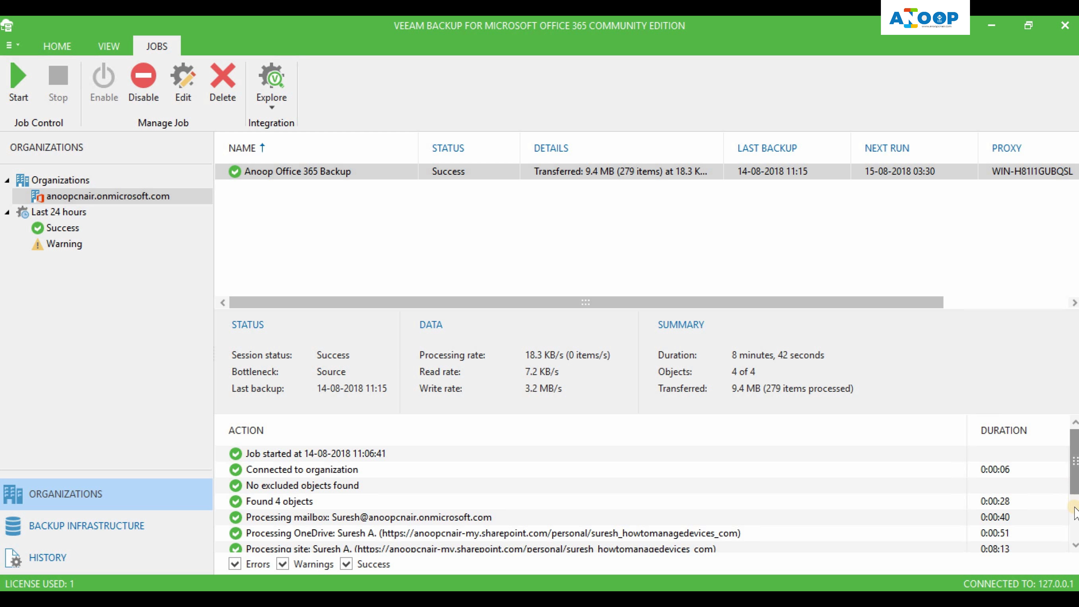
- Scroll the action log down to the Job finished line
left_click(1075, 543)
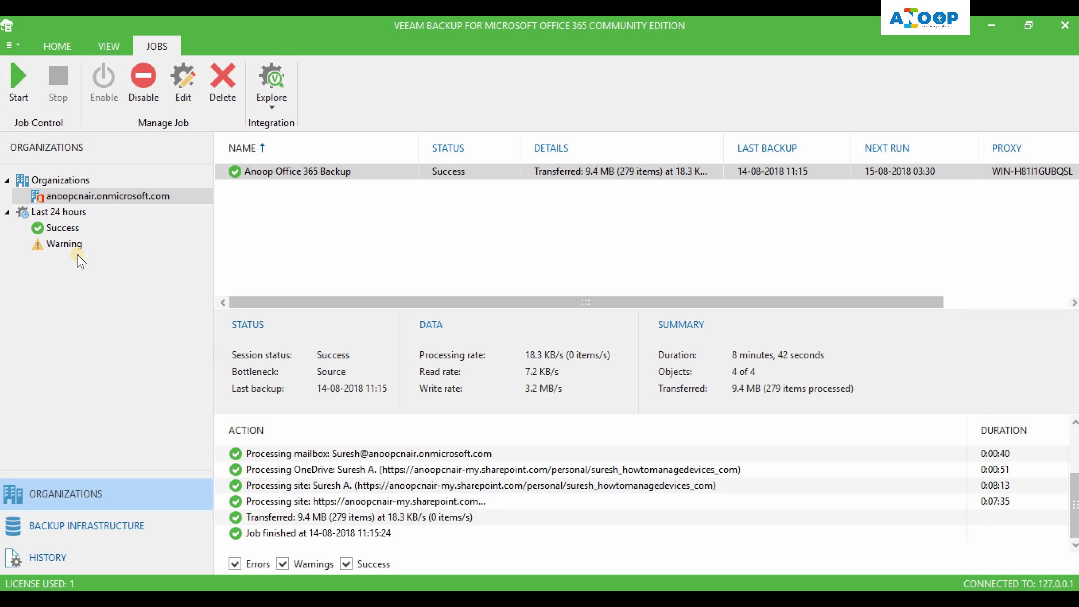
left_click(62, 228)
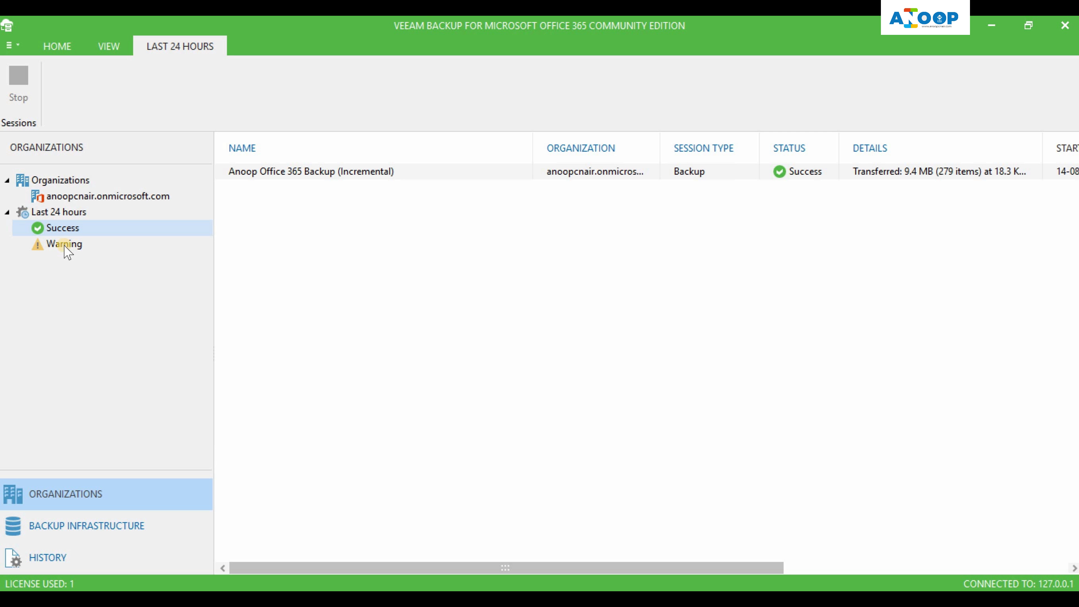
left_click(66, 245)
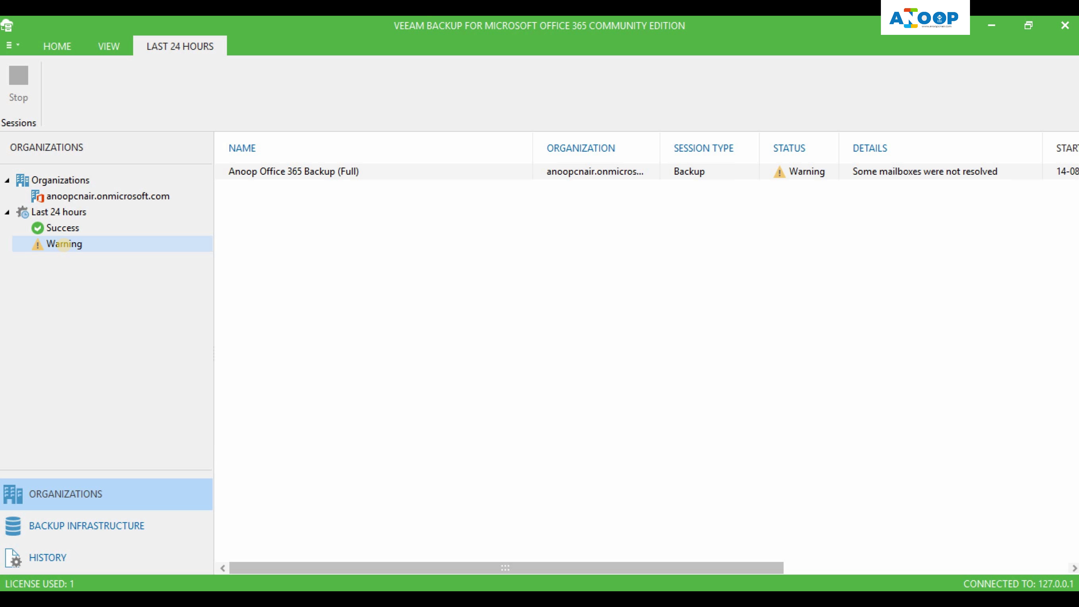